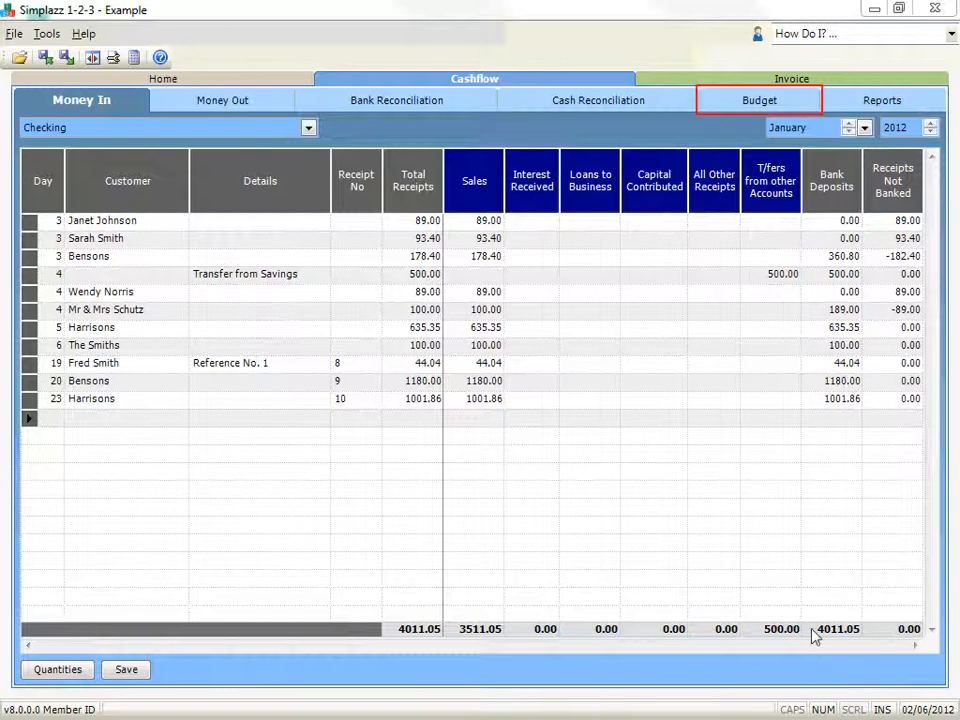
Create a budget named "My Budget 2012" starting February 2012, using historical data starting from January 2012
{"action": "left_click", "coordinate": [724, 106]}
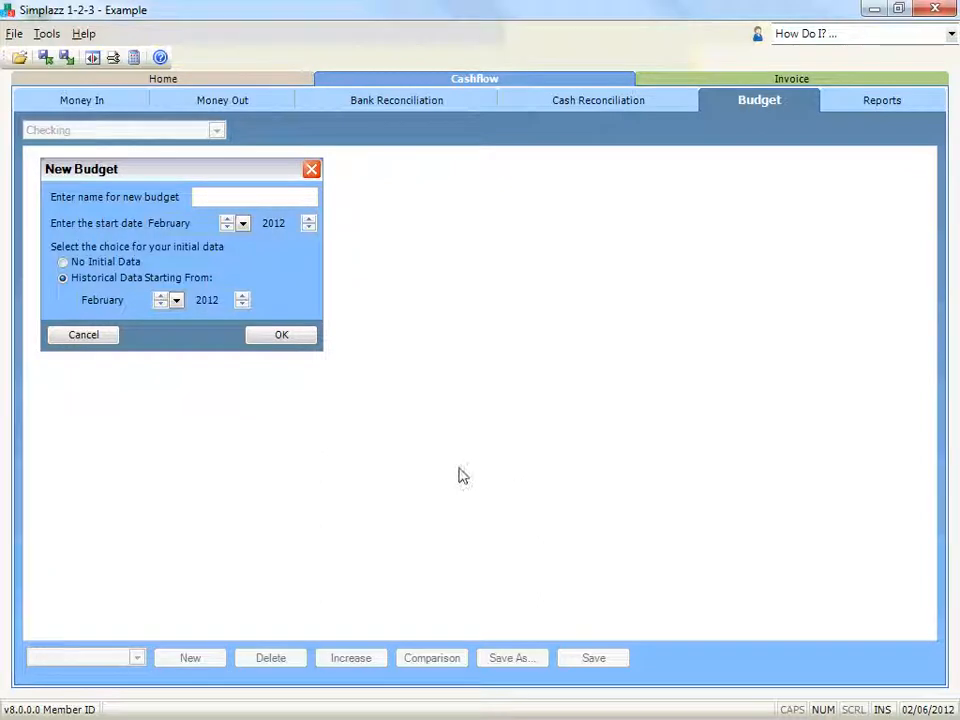
{"action": "left_click", "coordinate": [272, 195]}
{"action": "type", "text": "My Budget 2012"}
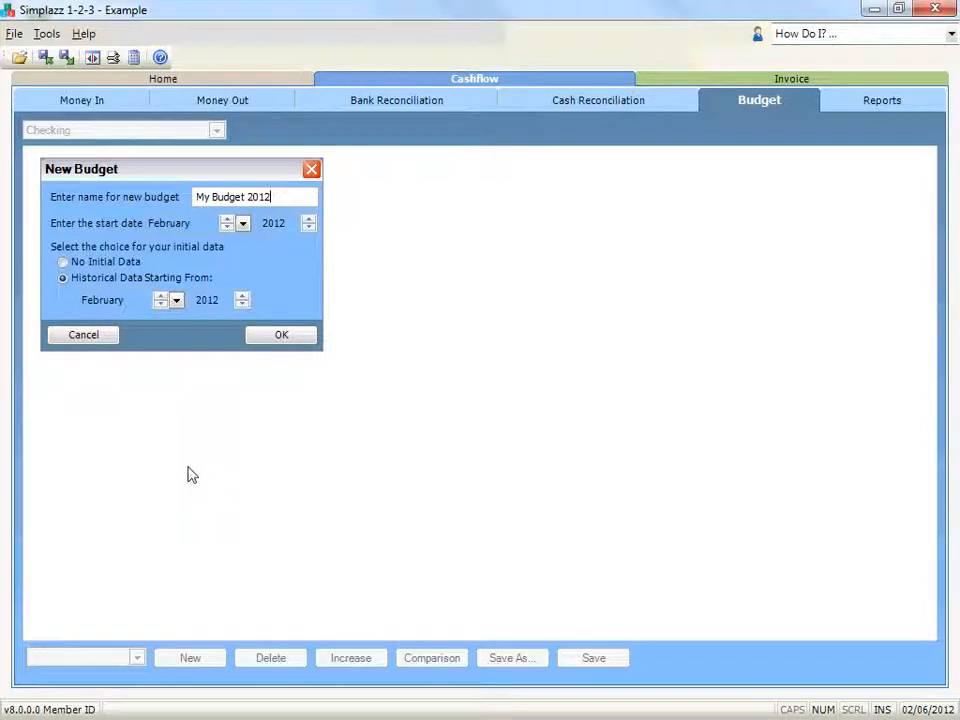
{"action": "left_click", "coordinate": [161, 304]}
{"action": "left_click", "coordinate": [176, 301]}
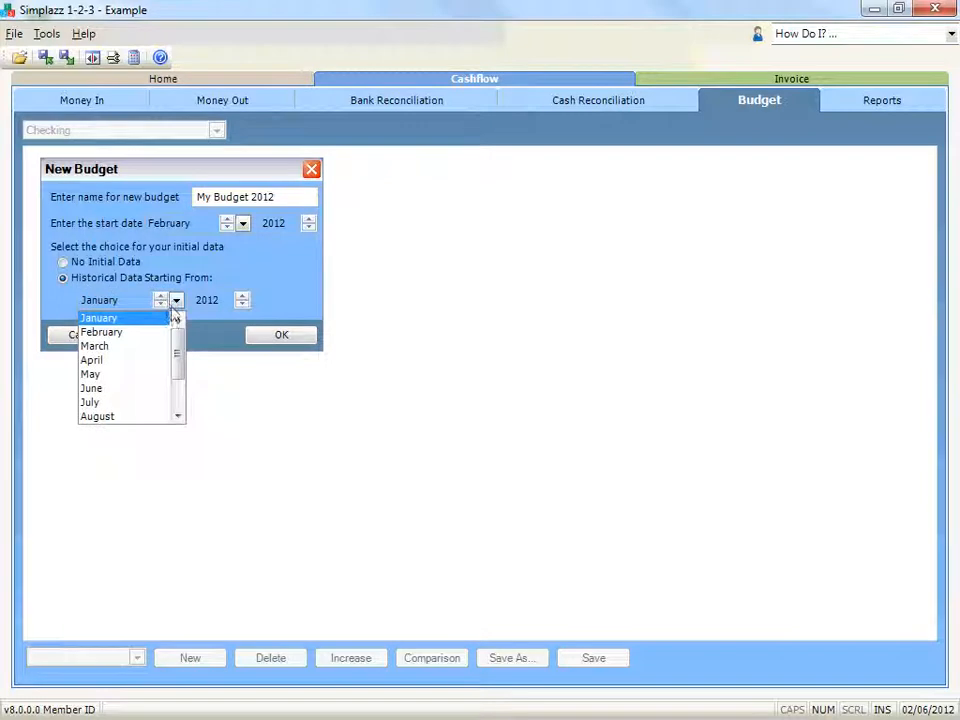
{"action": "left_click", "coordinate": [116, 318]}
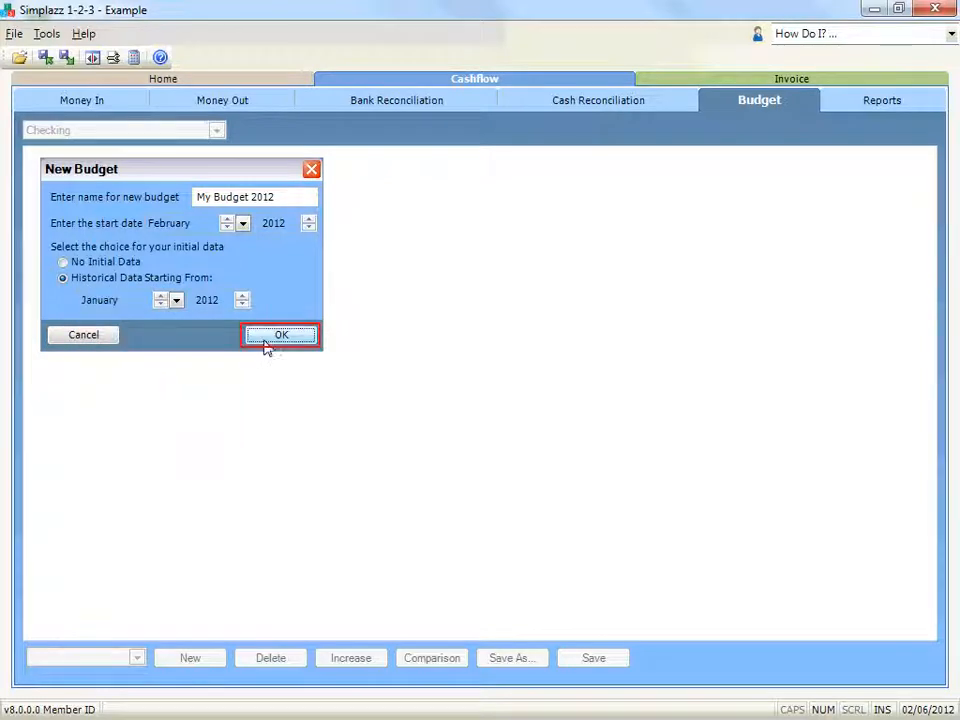
{"action": "left_click", "coordinate": [266, 341]}
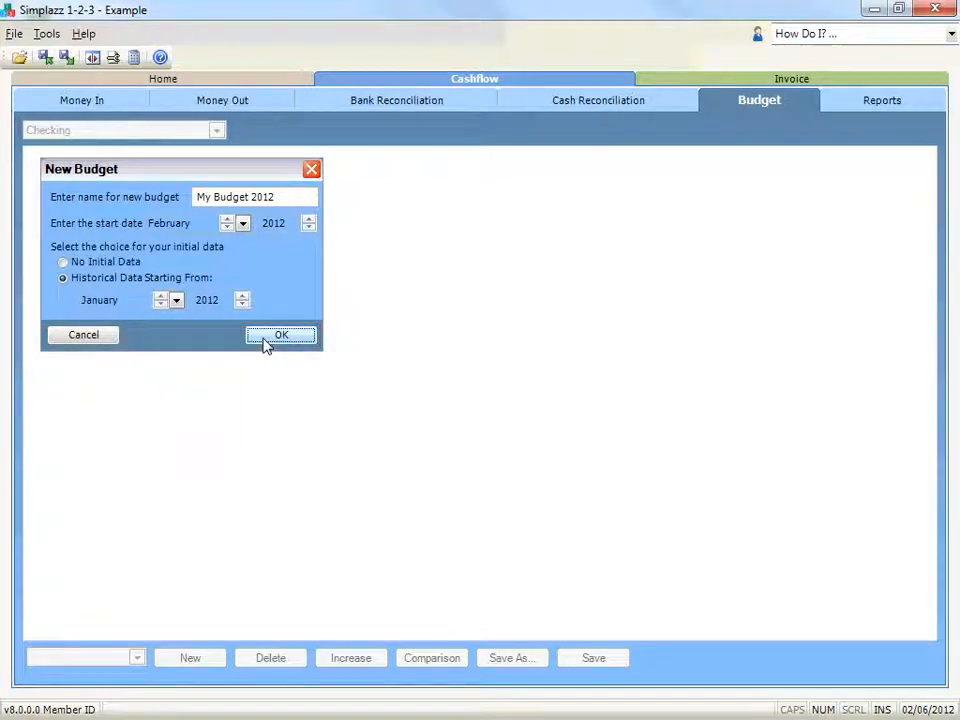
{"action": "left_click", "coordinate": [270, 340]}
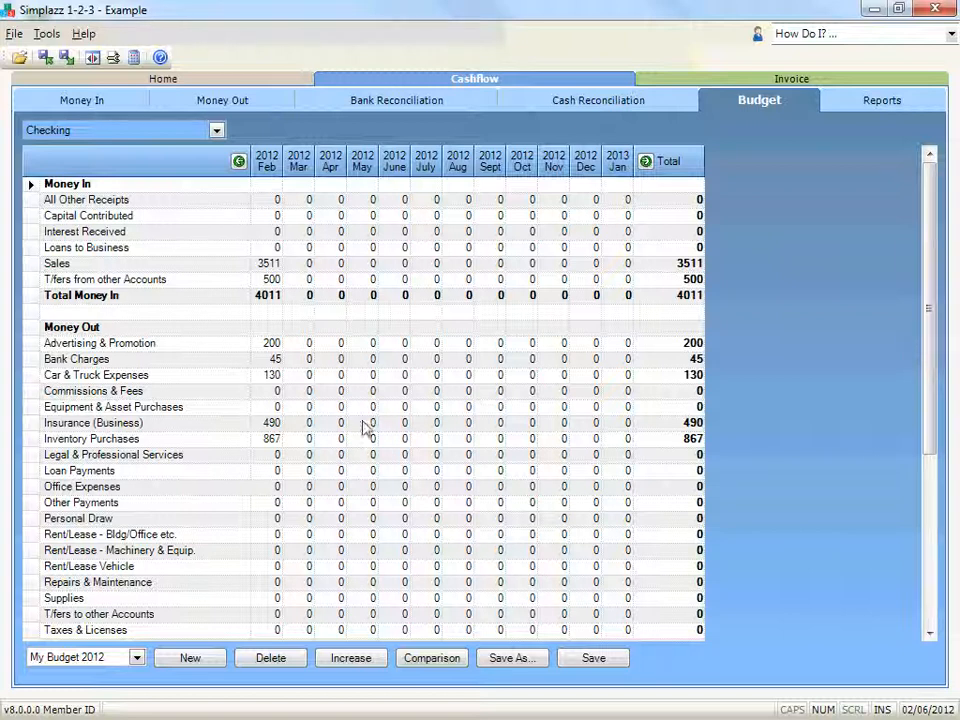
Set the February 2012 budget for All Other Receipts to 50
{"action": "left_click", "coordinate": [270, 197]}
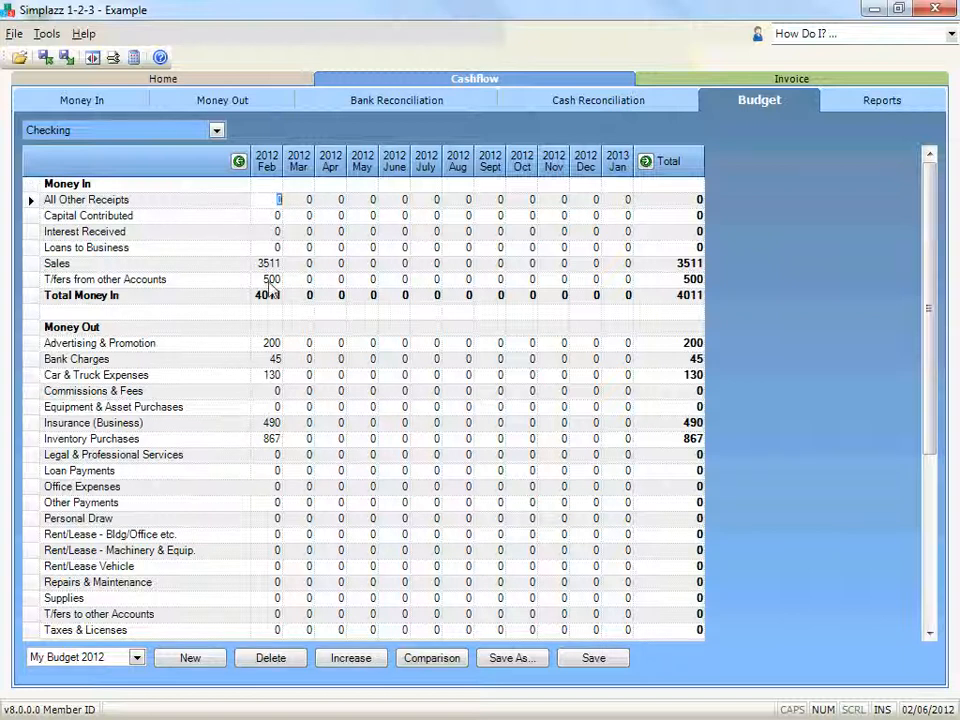
{"action": "type", "text": "50"}
{"action": "key", "text": "Tab"}
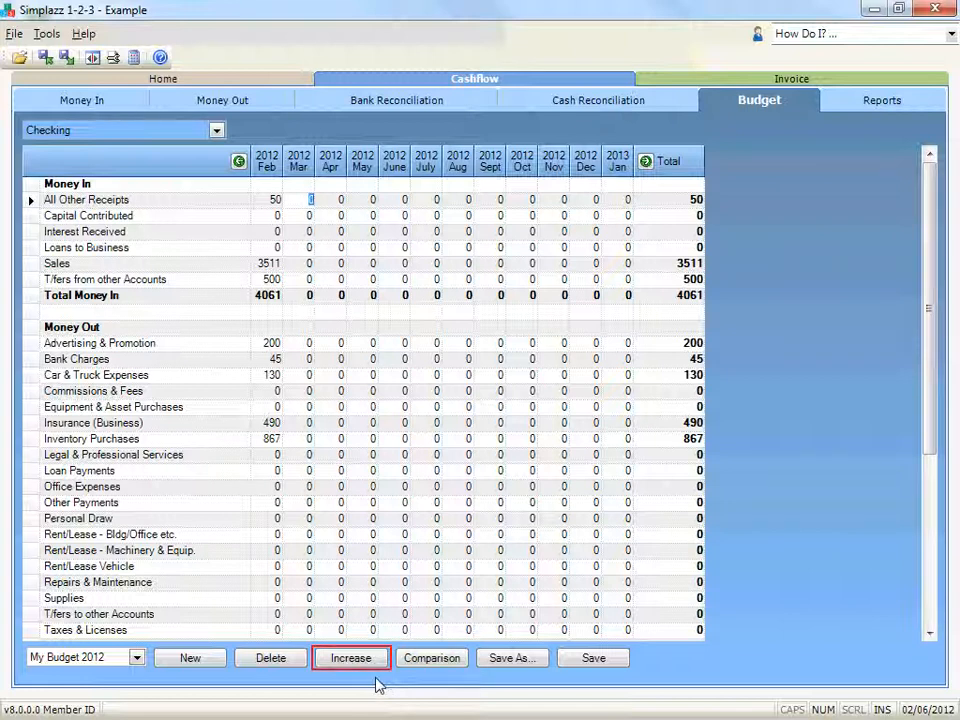
Increase the budget figures by 3.5 percent everywhere
{"action": "left_click", "coordinate": [376, 668]}
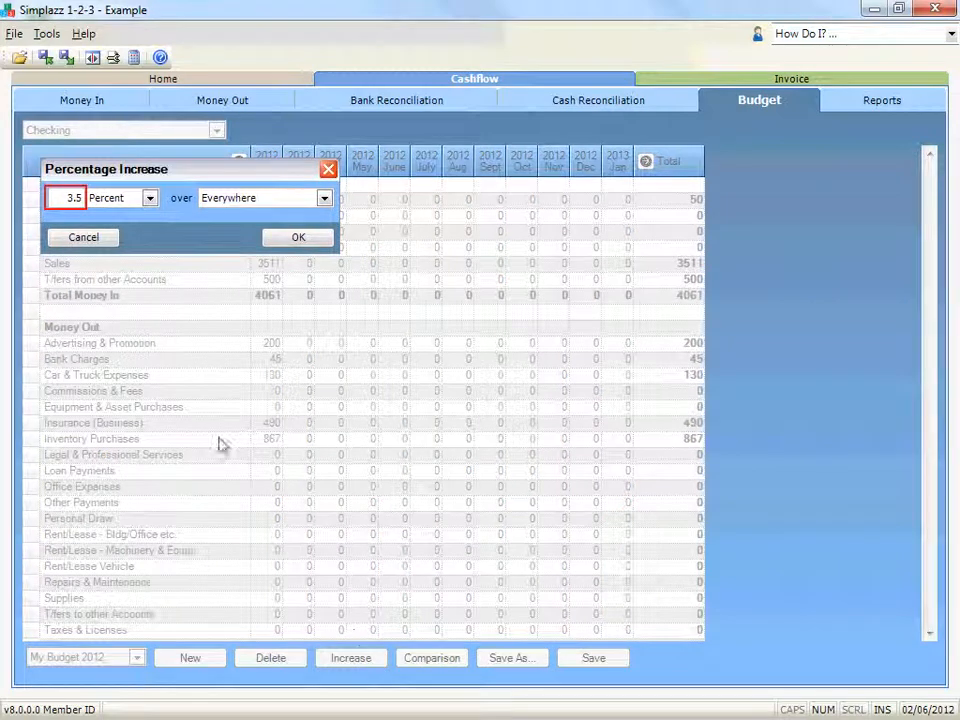
{"action": "left_click", "coordinate": [78, 200]}
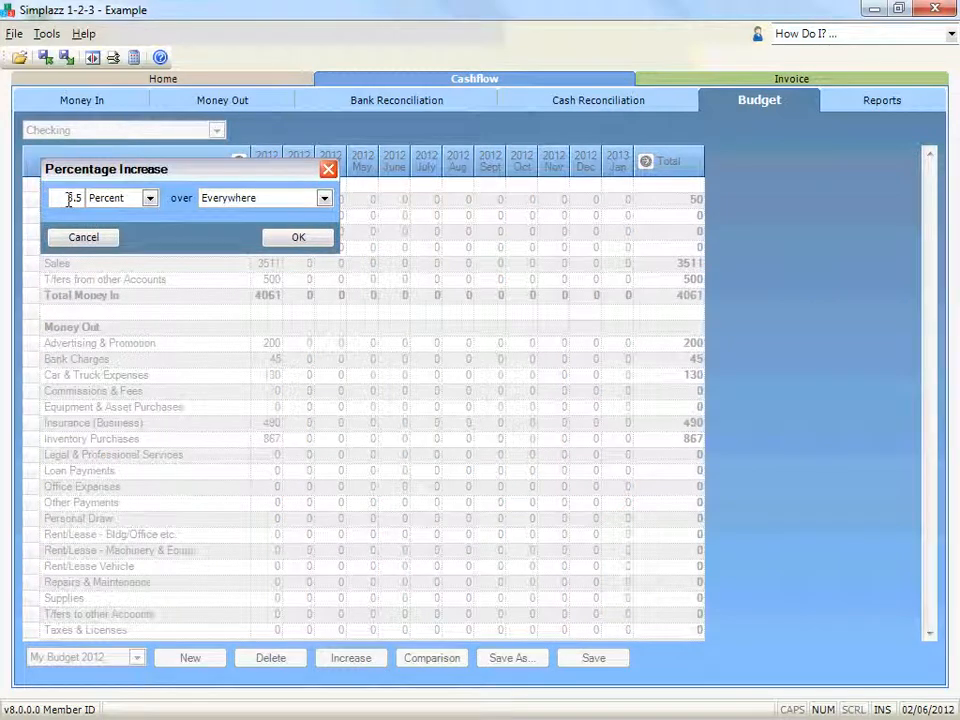
{"action": "left_click", "coordinate": [150, 199]}
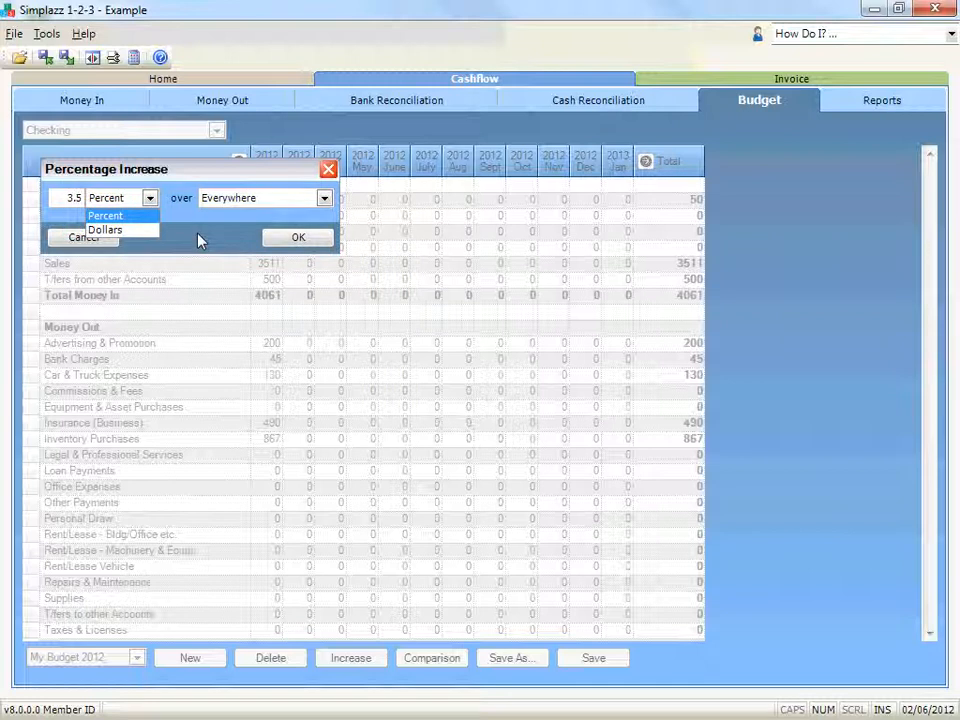
{"action": "left_click", "coordinate": [198, 234]}
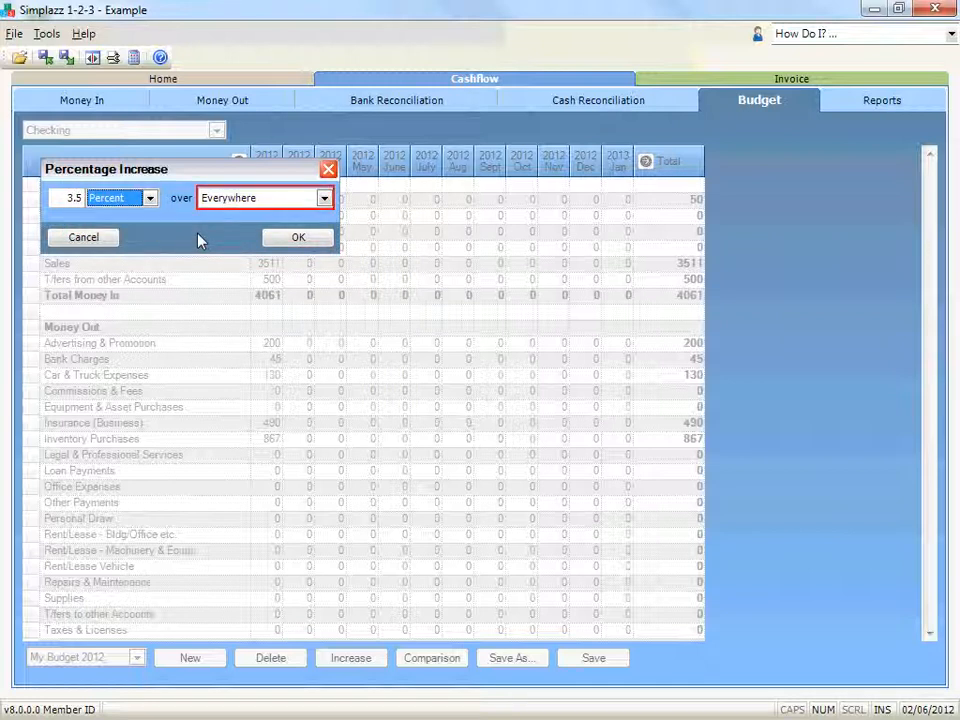
{"action": "left_click", "coordinate": [325, 200]}
{"action": "left_click_drag", "start_coordinate": [331, 226], "coordinate": [331, 266]}
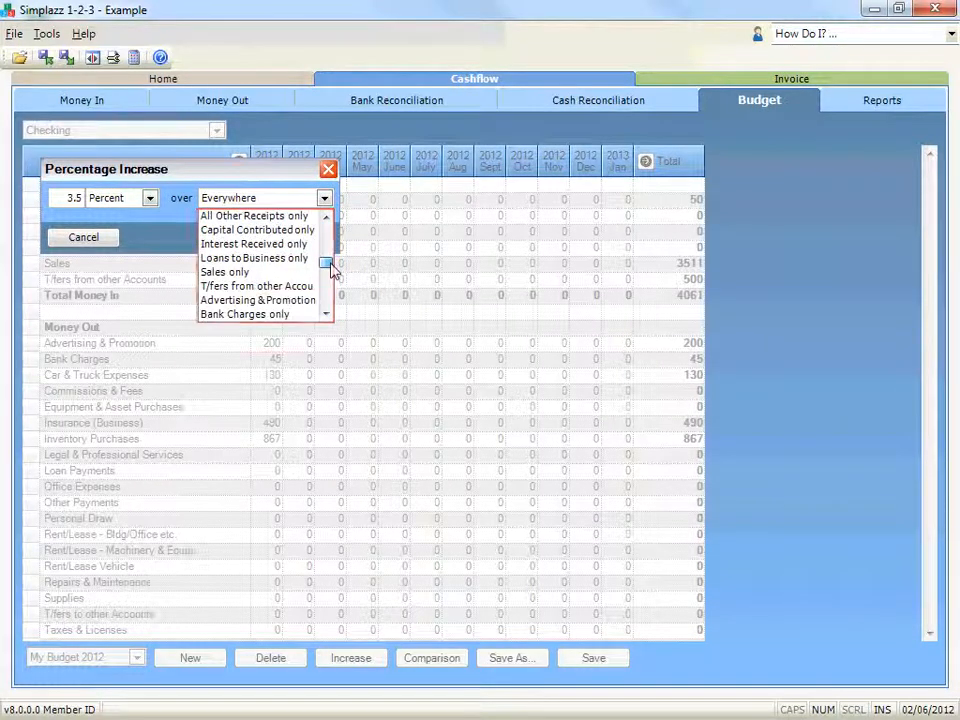
{"action": "left_click", "coordinate": [396, 286]}
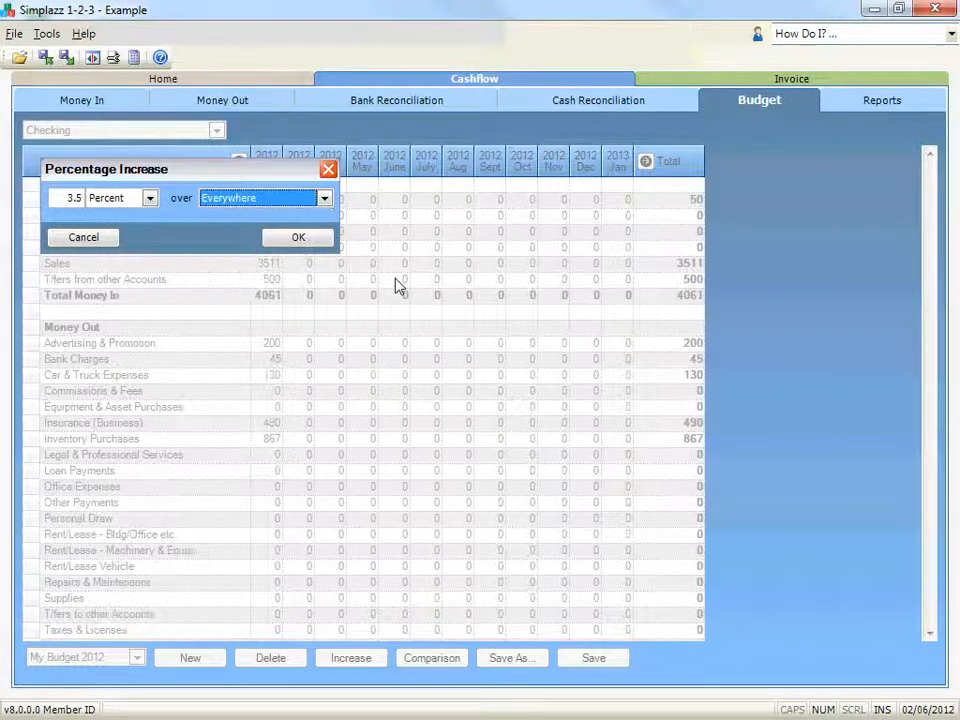
{"action": "left_click", "coordinate": [327, 241]}
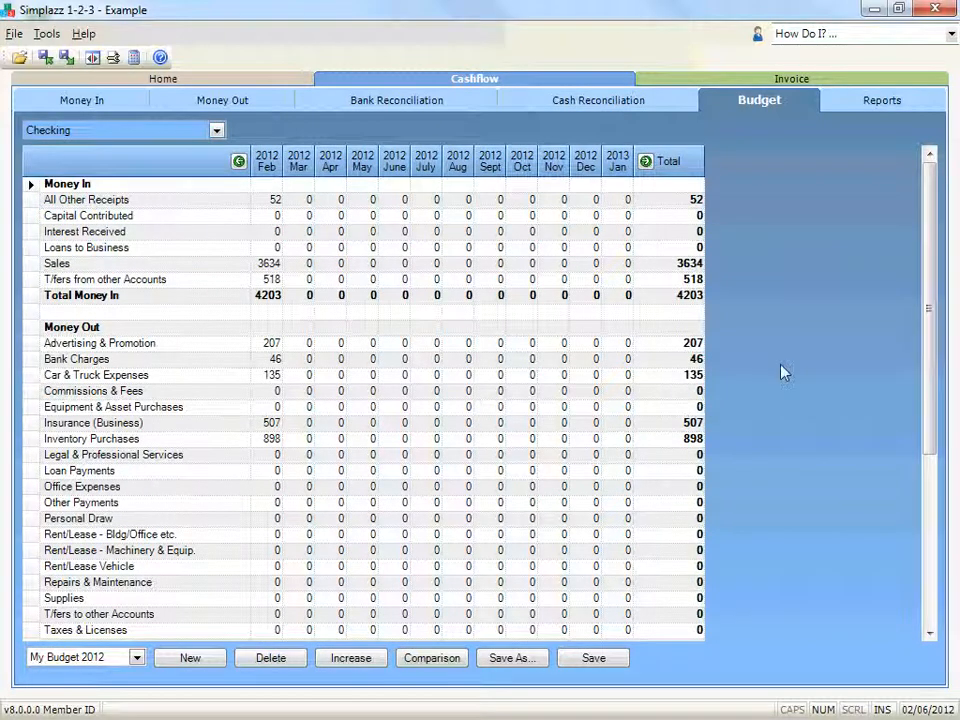
Set the February 2012 opening cash of the budget to 500
{"action": "left_click_drag", "start_coordinate": [928, 313], "coordinate": [932, 540]}
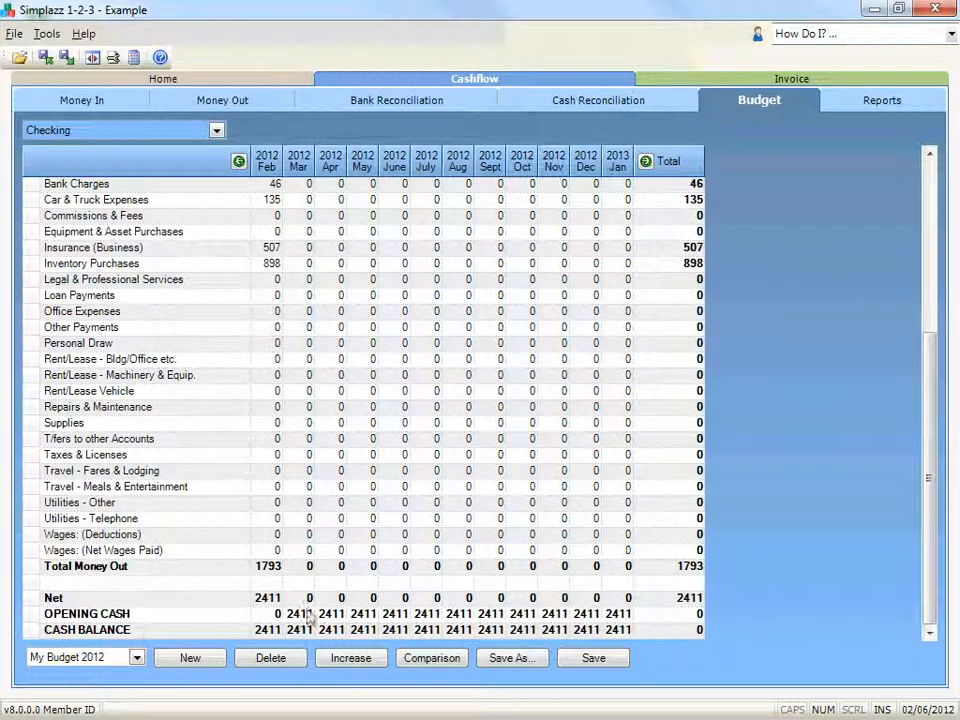
{"action": "left_click", "coordinate": [273, 615]}
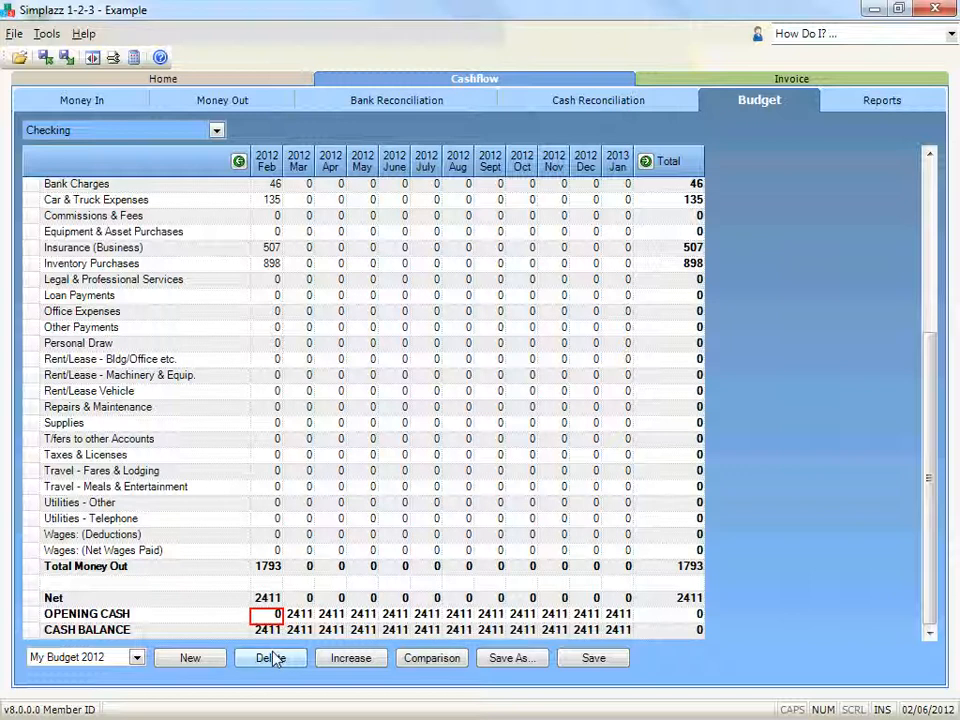
{"action": "left_click", "coordinate": [274, 615]}
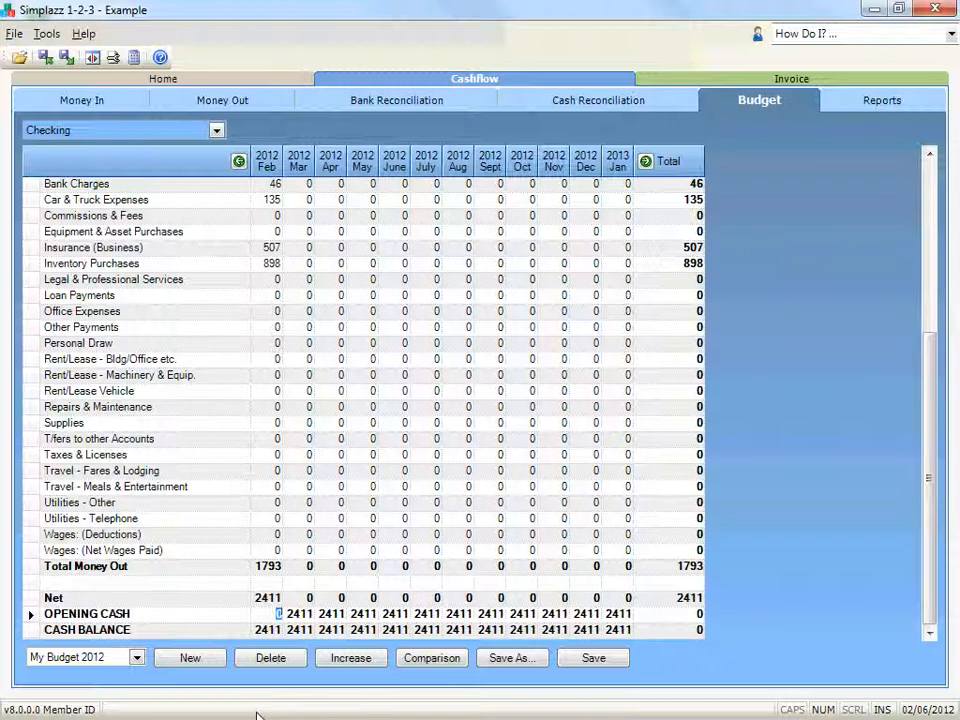
{"action": "type", "text": "500"}
{"action": "key", "text": "Return"}
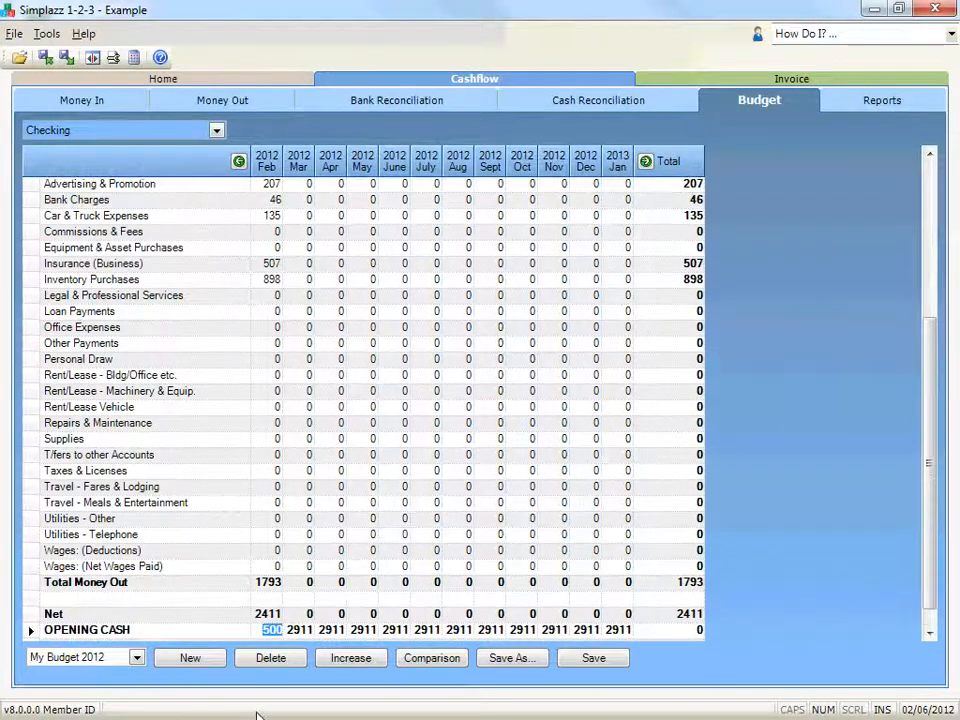
Replace the February 2012 opening cash with -550, and start saving the budget but decline to overwrite the existing one
{"action": "key", "text": "BackSpace"}
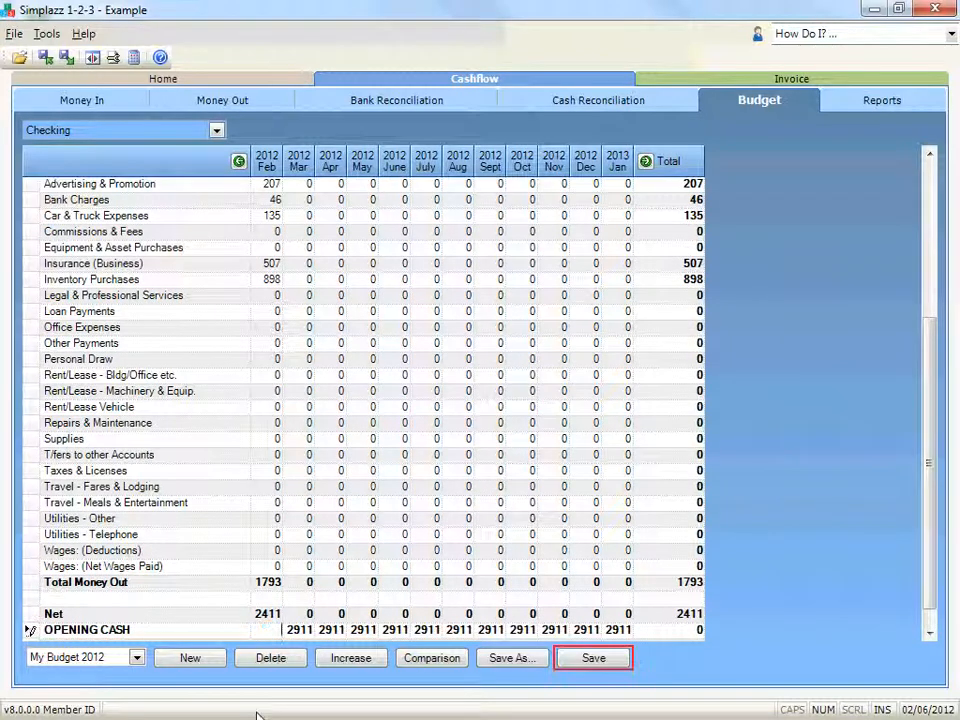
{"action": "type", "text": "-550"}
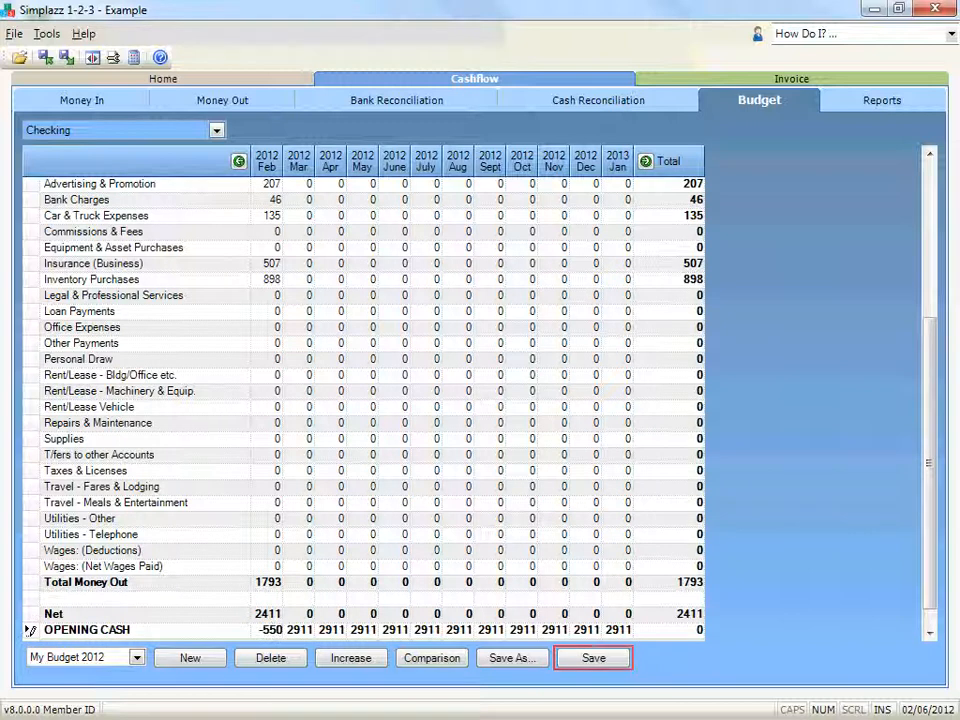
{"action": "key", "text": "Return"}
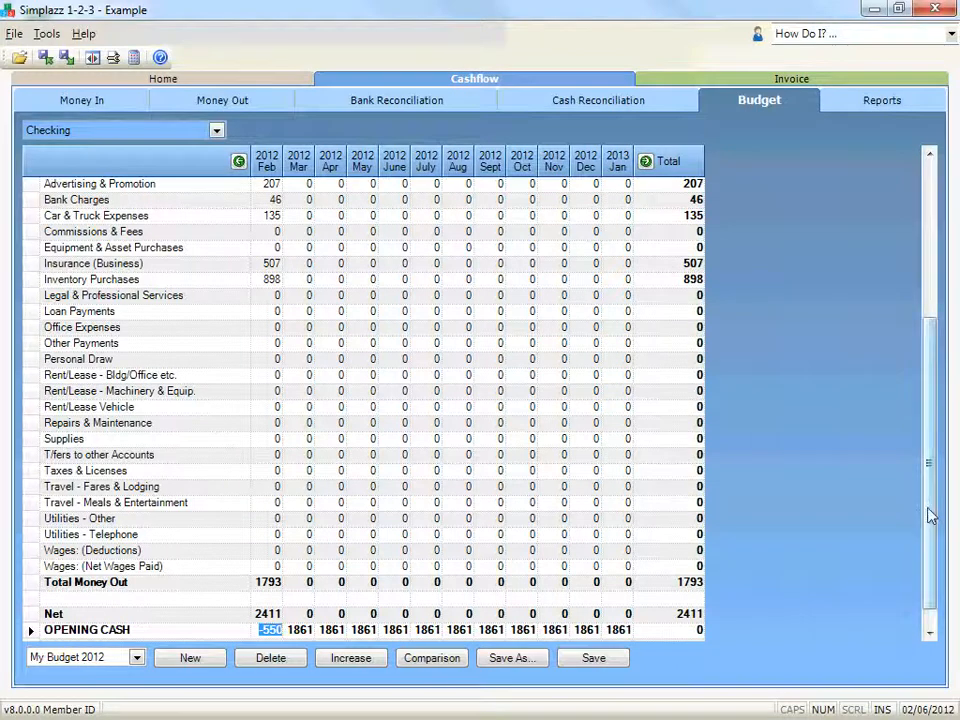
{"action": "scroll", "coordinate": [928, 514], "scroll_direction": "down", "scroll_amount": 1}
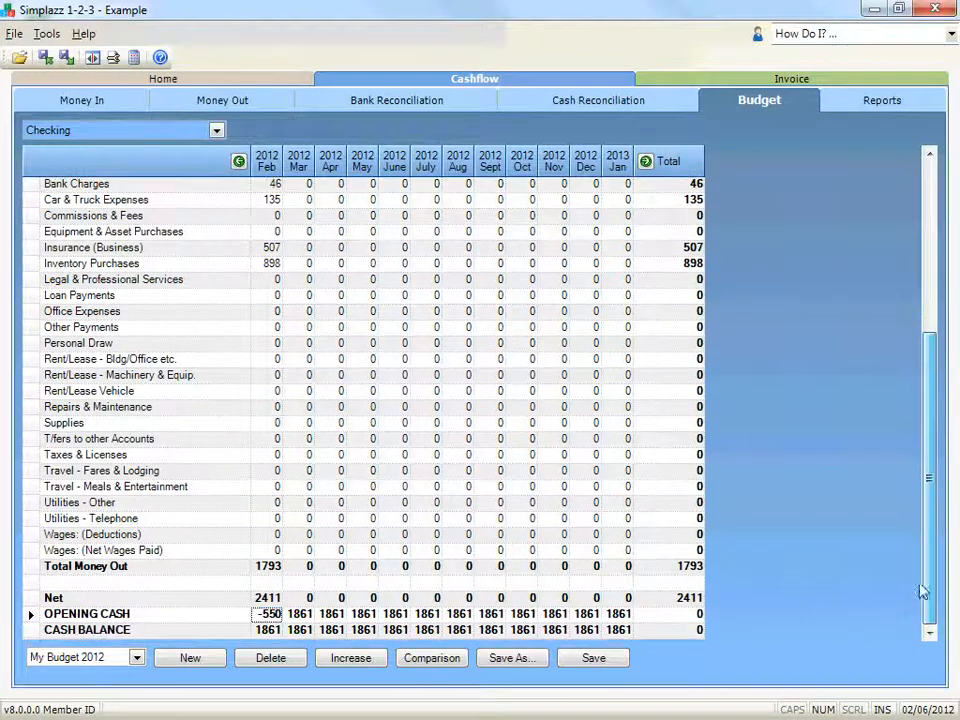
{"action": "left_click", "coordinate": [591, 660]}
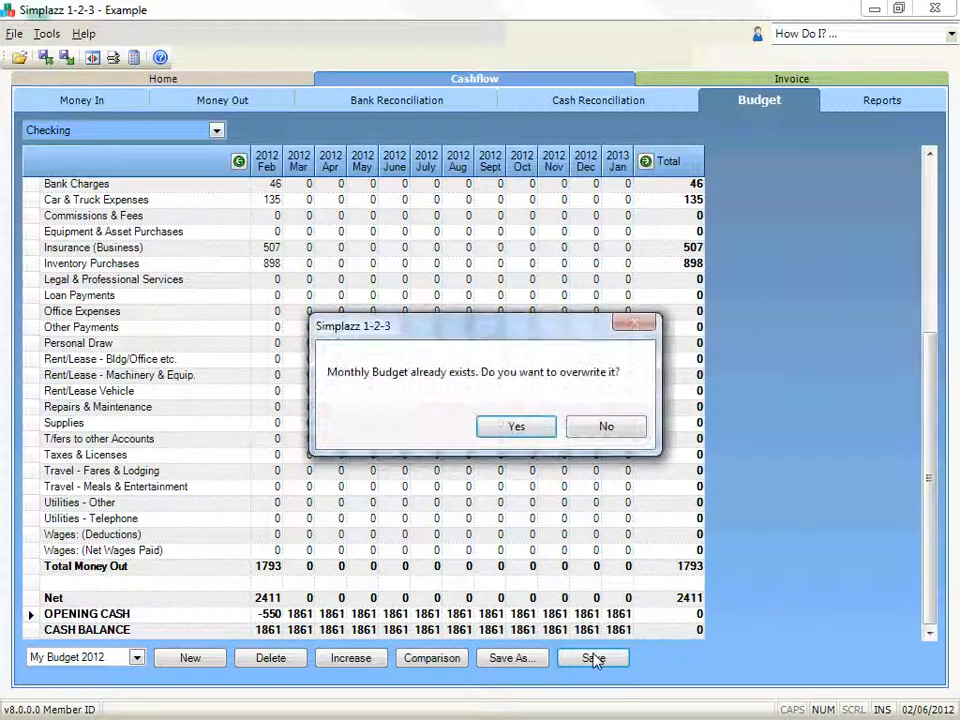
{"action": "left_click", "coordinate": [606, 428]}
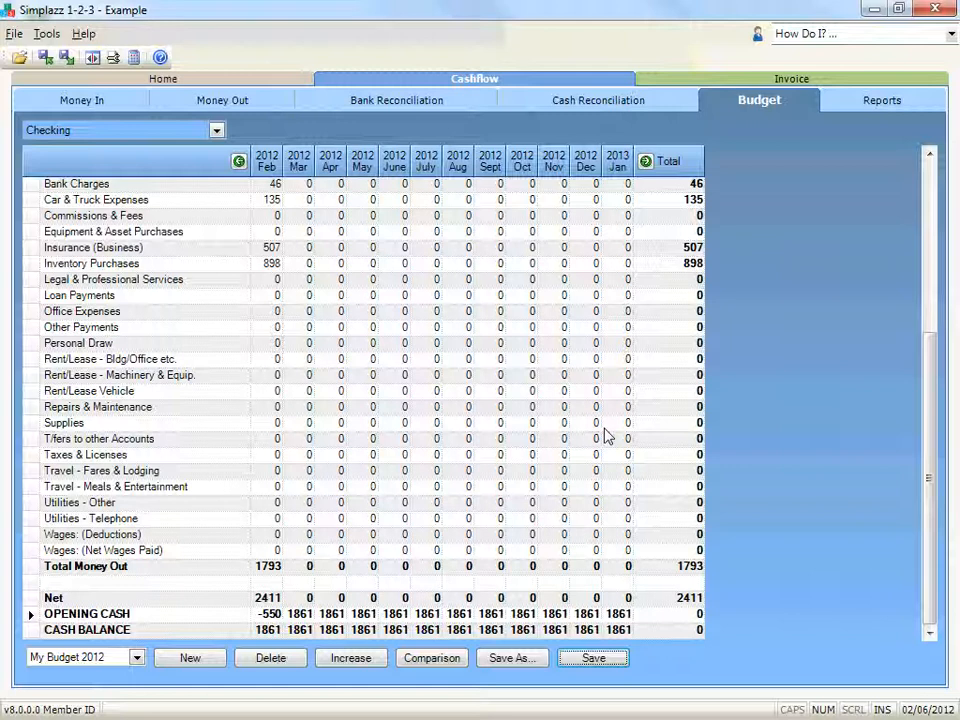
Shift the displayed twelve-month budget period one month forward and back to a February 2012 start
{"action": "left_click", "coordinate": [646, 162]}
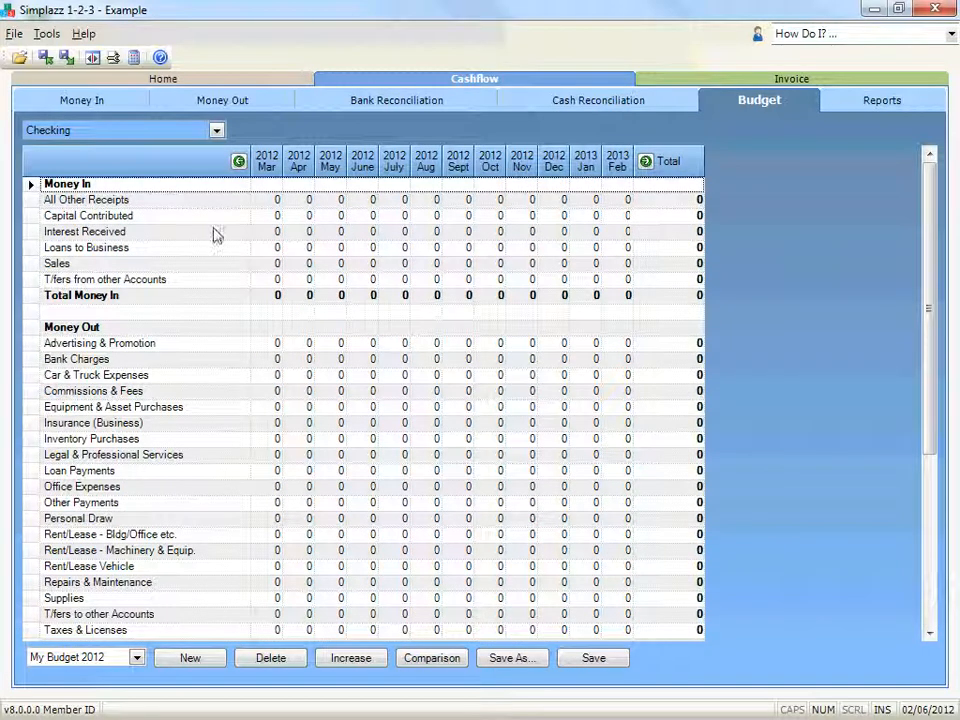
{"action": "left_click", "coordinate": [238, 163]}
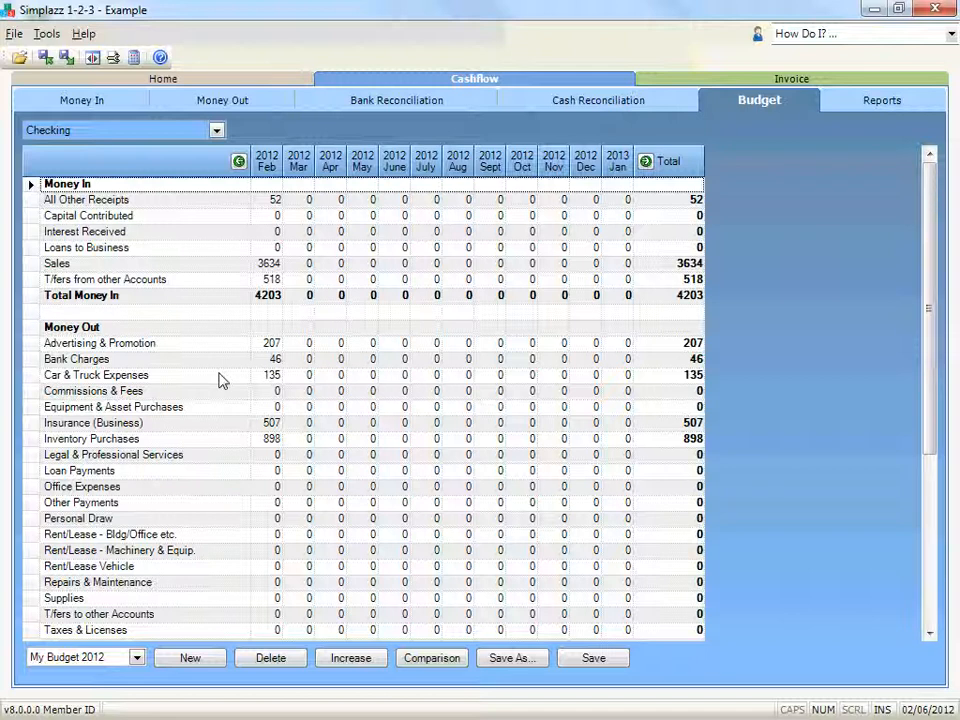
{"action": "left_click", "coordinate": [272, 199]}
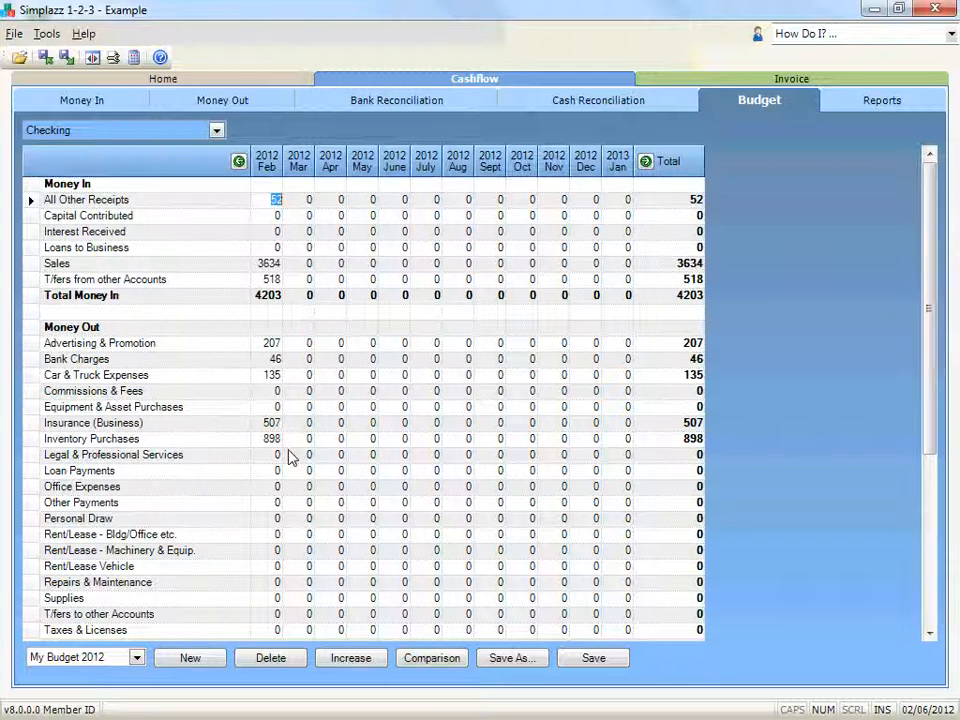
{"action": "key", "text": "Tab"}
{"action": "key", "text": "Down"}
{"action": "key", "text": "Tab"}
{"action": "key", "text": "Up"}
{"action": "key", "text": "shift+Tab"}
{"action": "key", "text": "shift+Tab"}
Copy the February 2012 Bank Charges amount into March 2012
{"action": "mouse_move", "coordinate": [935, 383]}
{"action": "left_mouse_down"}
{"action": "mouse_move", "coordinate": [955, 625]}
{"action": "mouse_move", "coordinate": [951, 392]}
{"action": "left_mouse_up"}
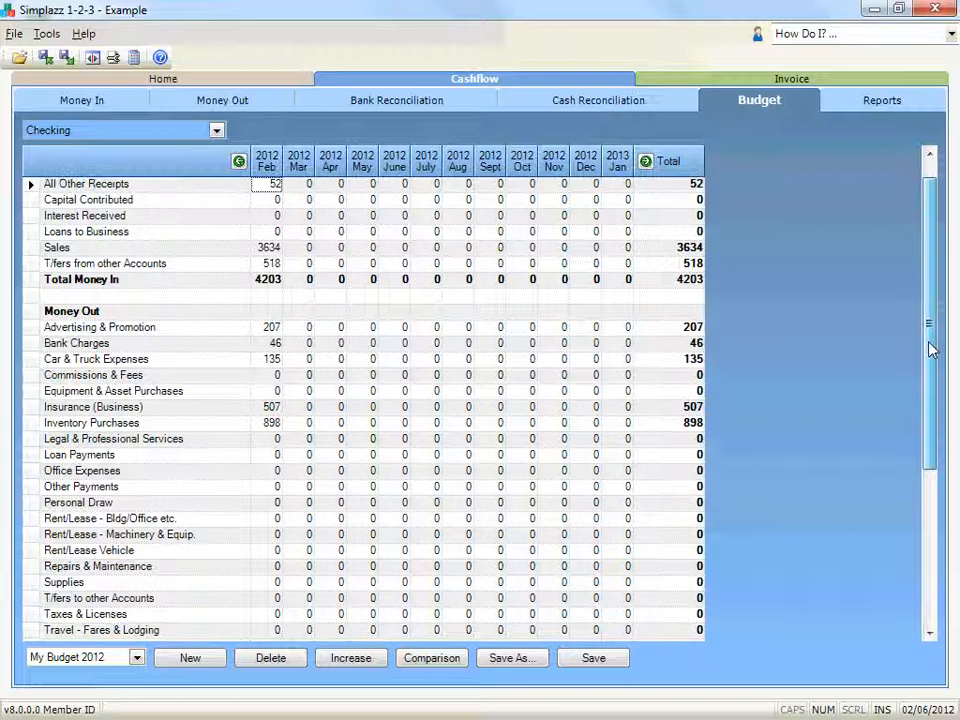
{"action": "left_click_drag", "start_coordinate": [930, 325], "coordinate": [928, 468]}
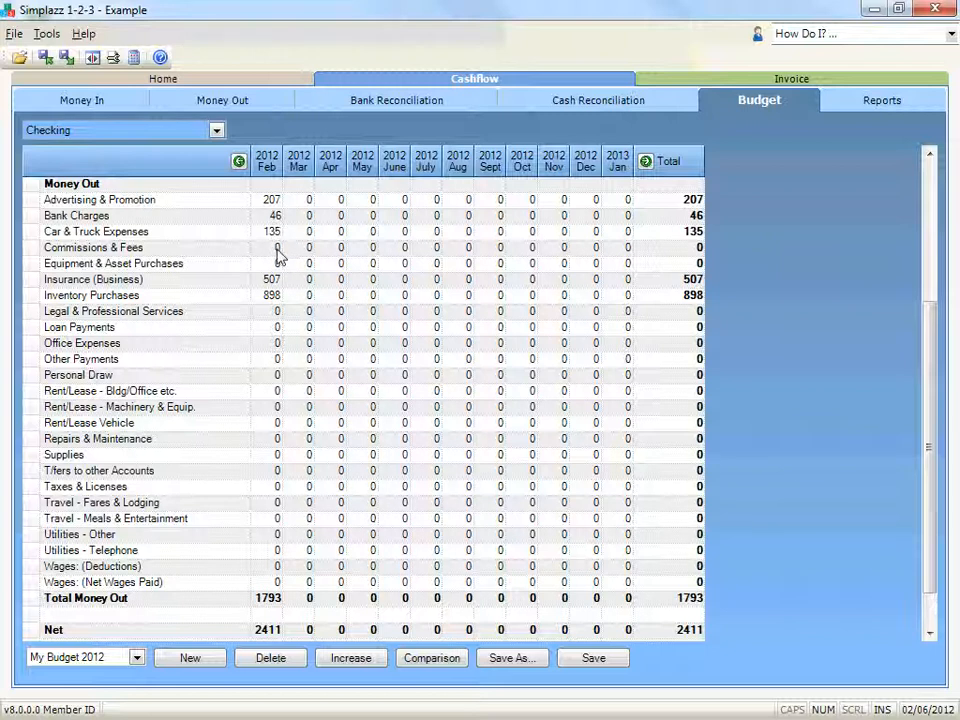
{"action": "left_click", "coordinate": [274, 216]}
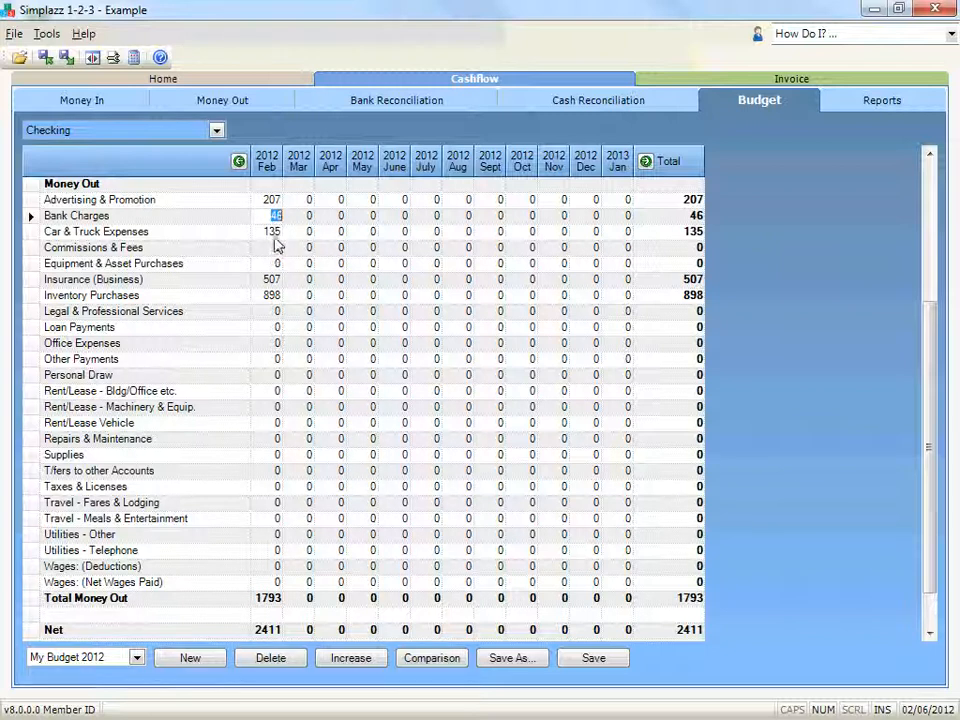
{"action": "right_click", "coordinate": [277, 217]}
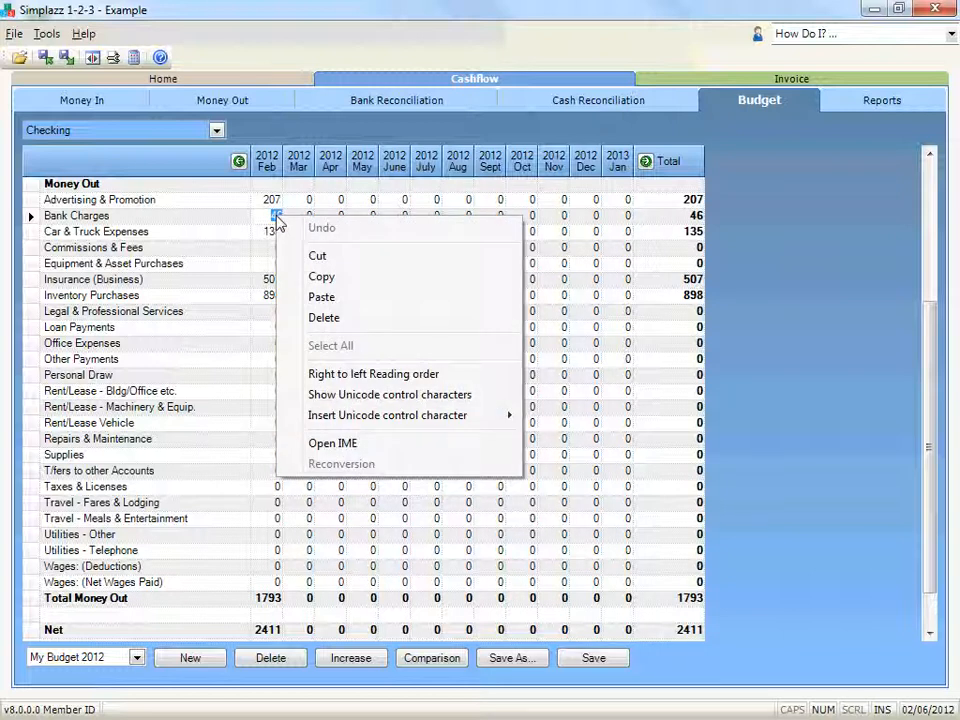
{"action": "left_click", "coordinate": [343, 280]}
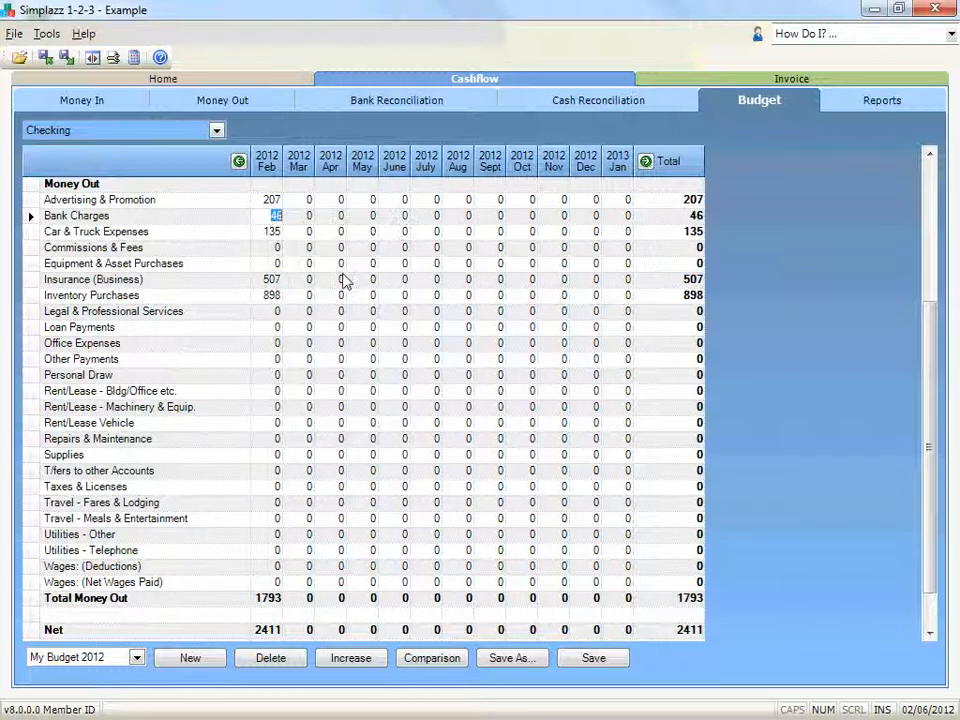
{"action": "left_click", "coordinate": [310, 216]}
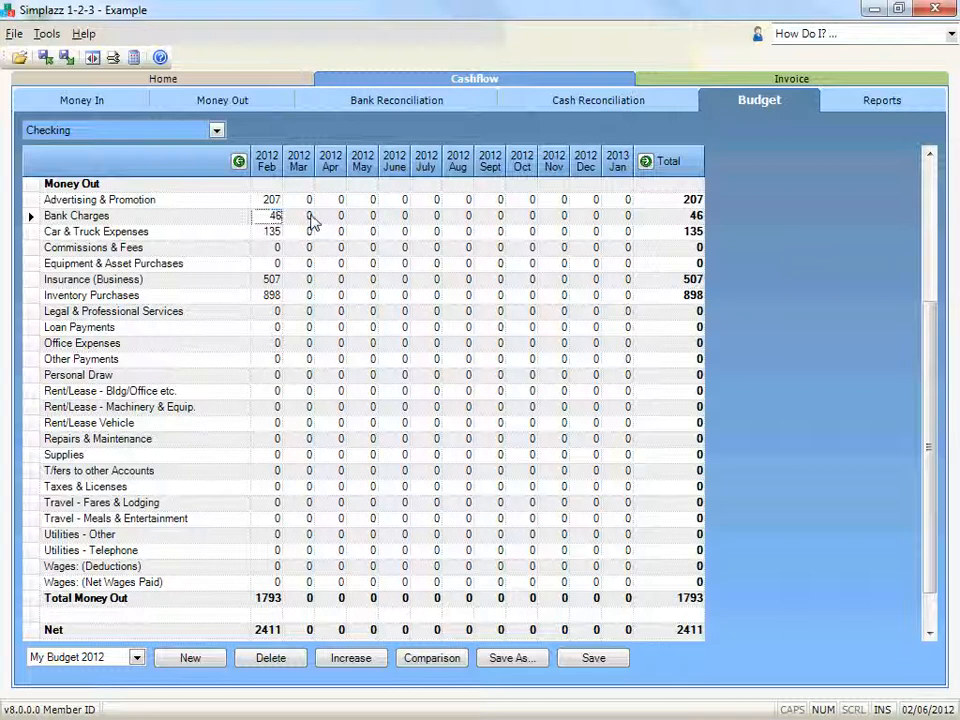
{"action": "right_click", "coordinate": [311, 218]}
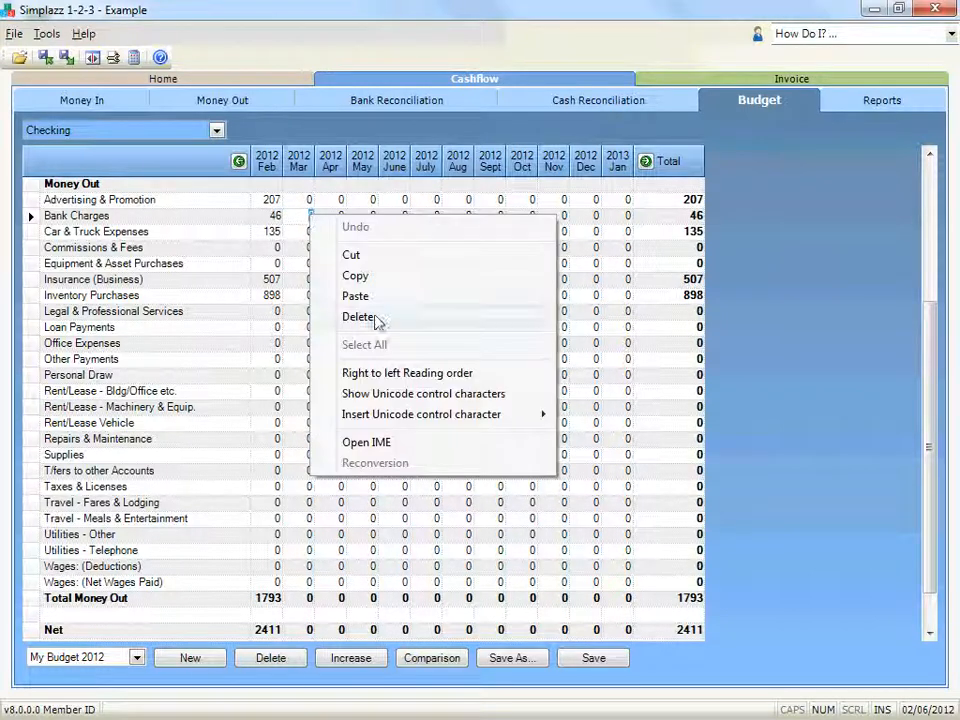
{"action": "left_click", "coordinate": [356, 298]}
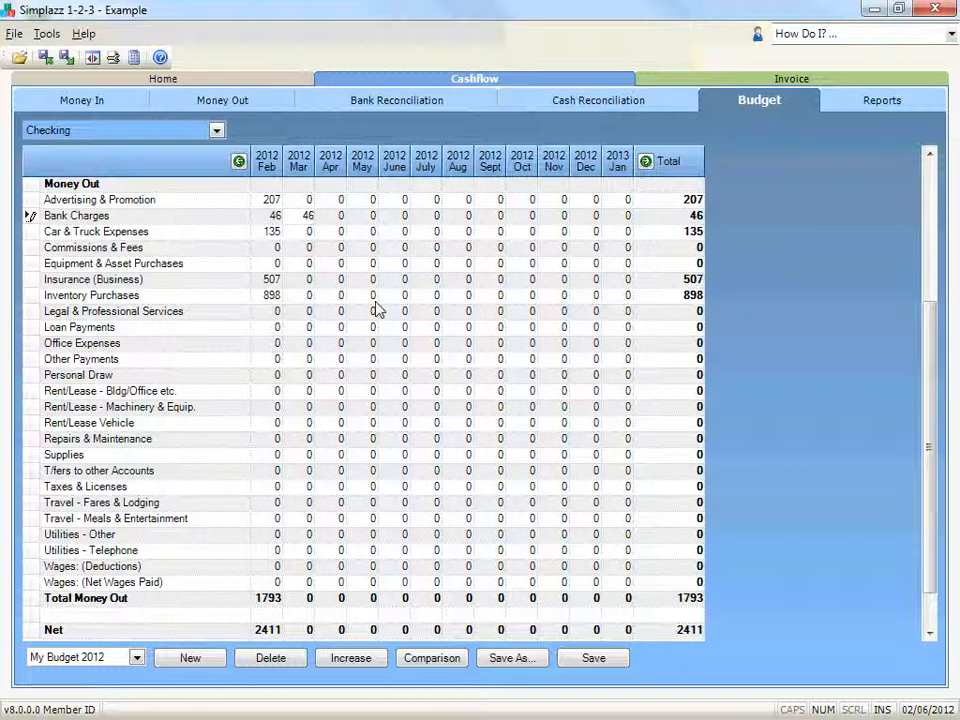
{"action": "key", "text": "Tab"}
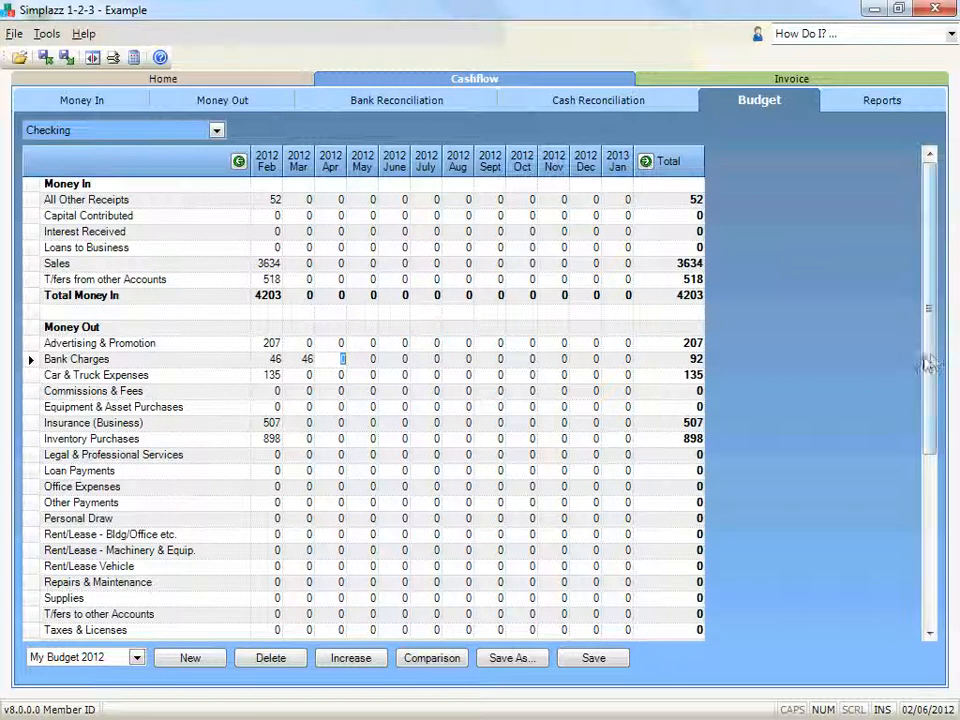
Select My Budget 2012 from the saved budgets and respond to the save prompt, and open its CSV export without saving a file
{"action": "left_click_drag", "start_coordinate": [930, 360], "coordinate": [916, 658]}
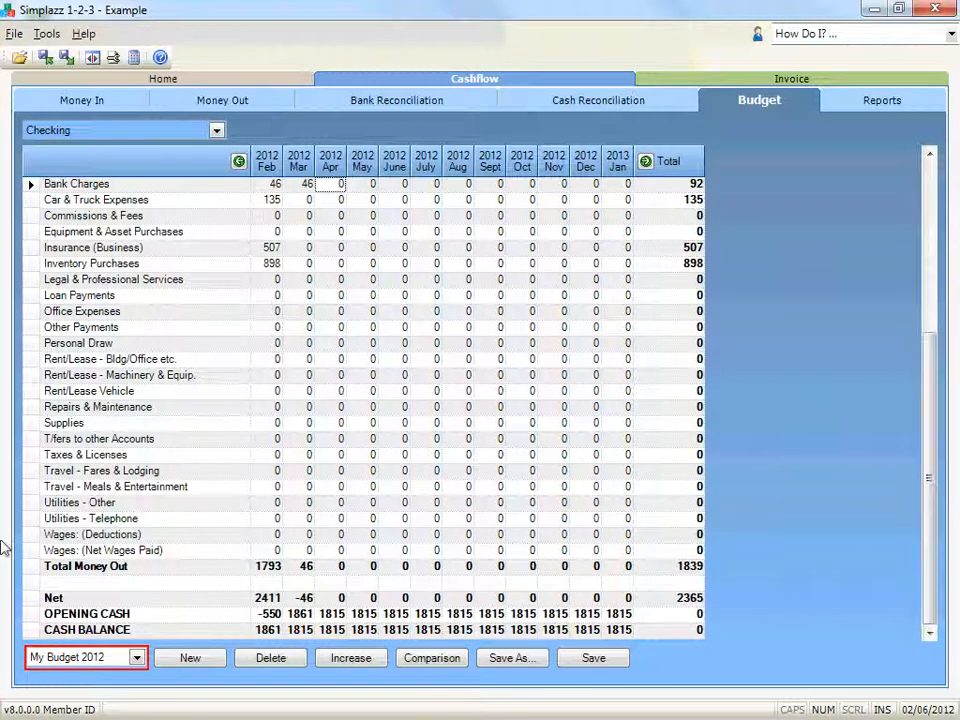
{"action": "left_click", "coordinate": [137, 658]}
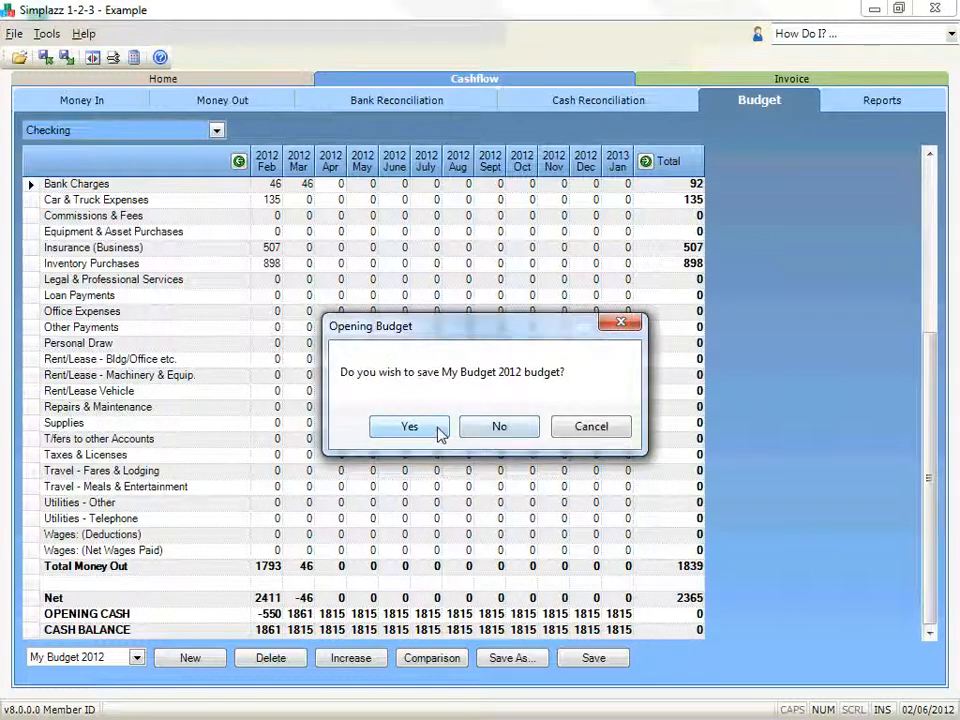
{"action": "left_click", "coordinate": [440, 430]}
{"action": "left_click", "coordinate": [514, 428]}
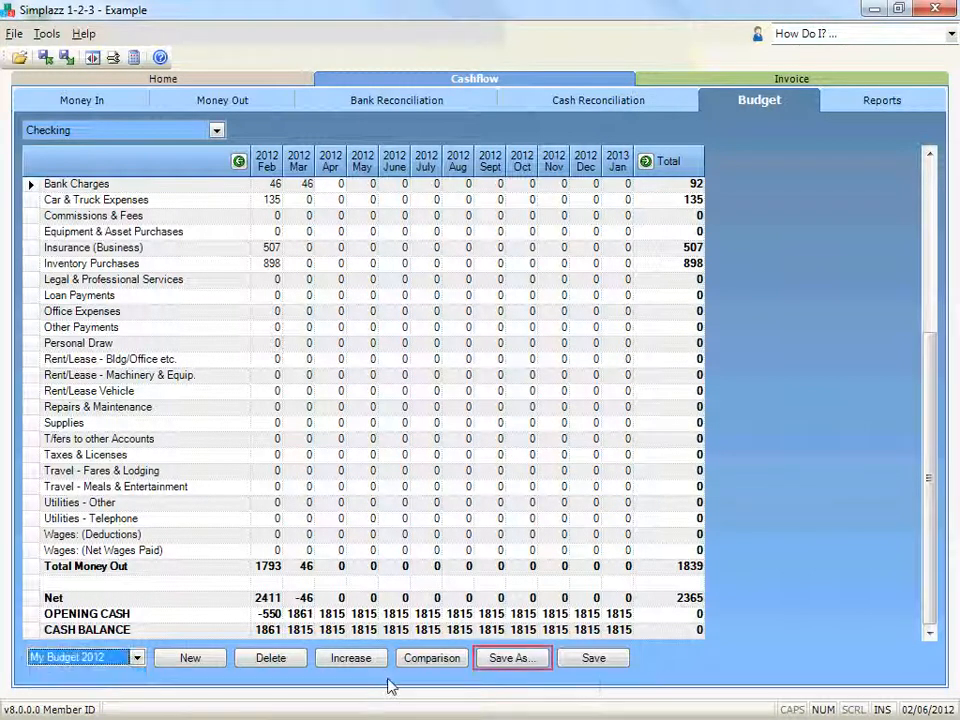
{"action": "left_click", "coordinate": [534, 659]}
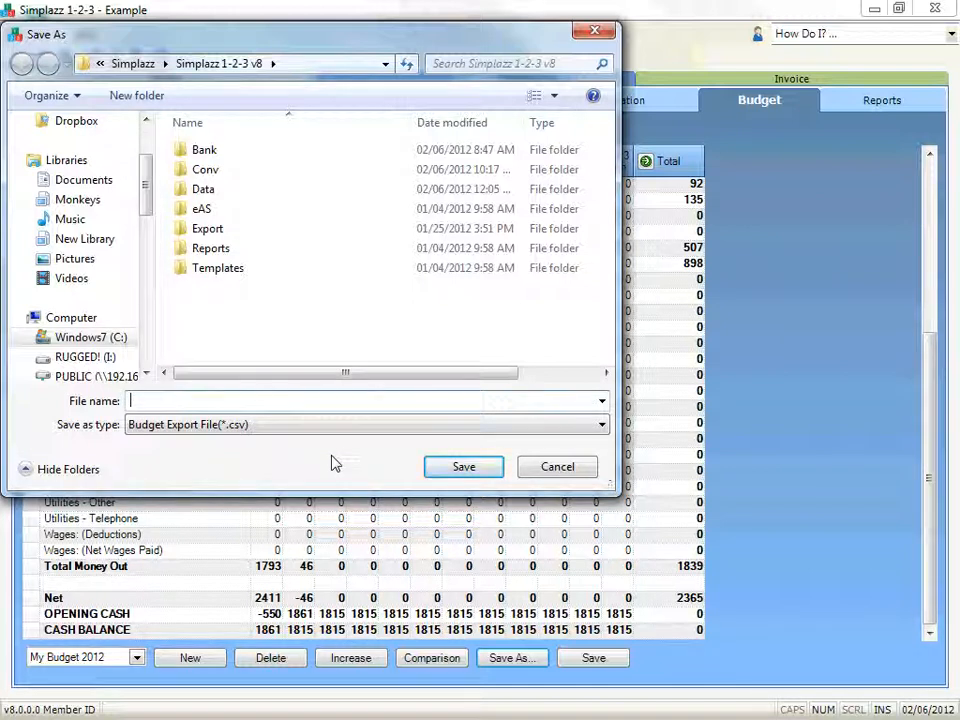
{"action": "left_click", "coordinate": [557, 467]}
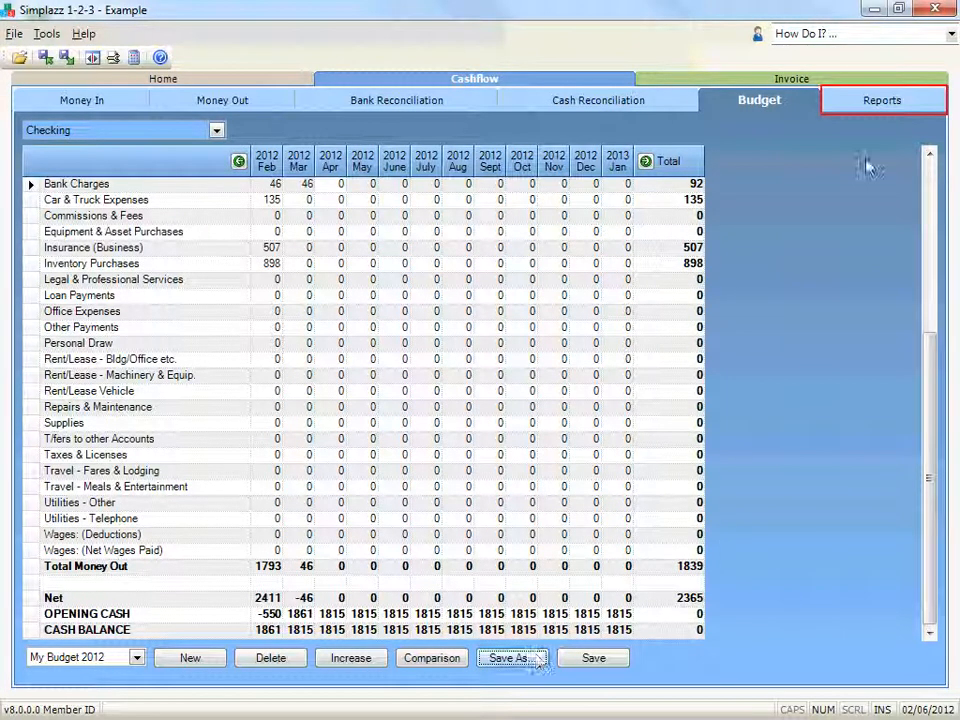
Open the Budget report options and check the file types offered for saving the report, without saving it
{"action": "left_click", "coordinate": [861, 103]}
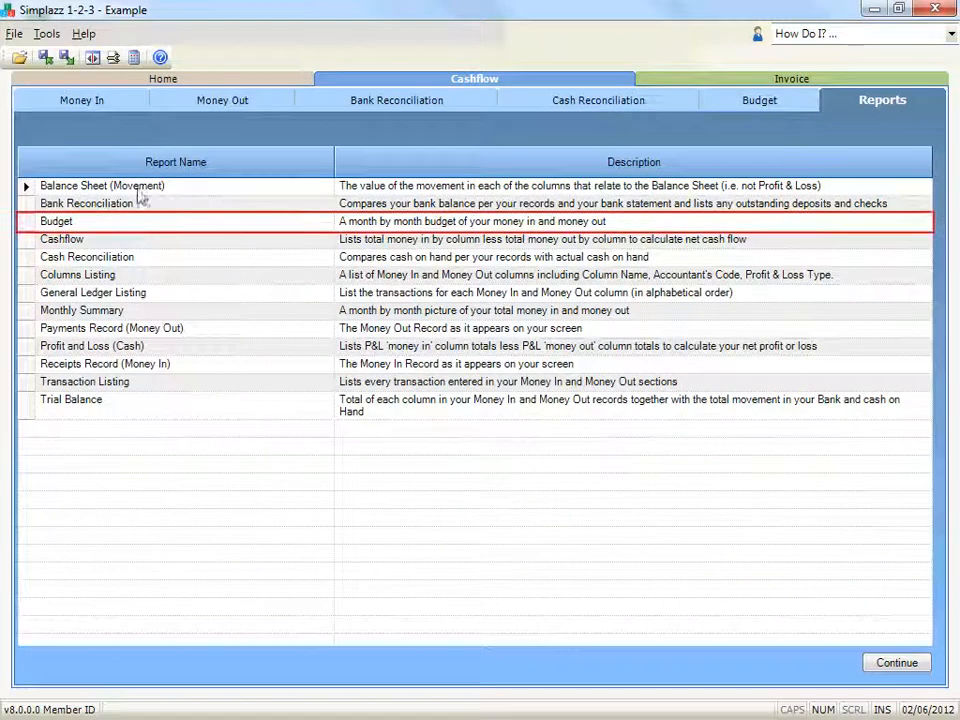
{"action": "double_click", "coordinate": [115, 224]}
{"action": "left_click", "coordinate": [775, 670]}
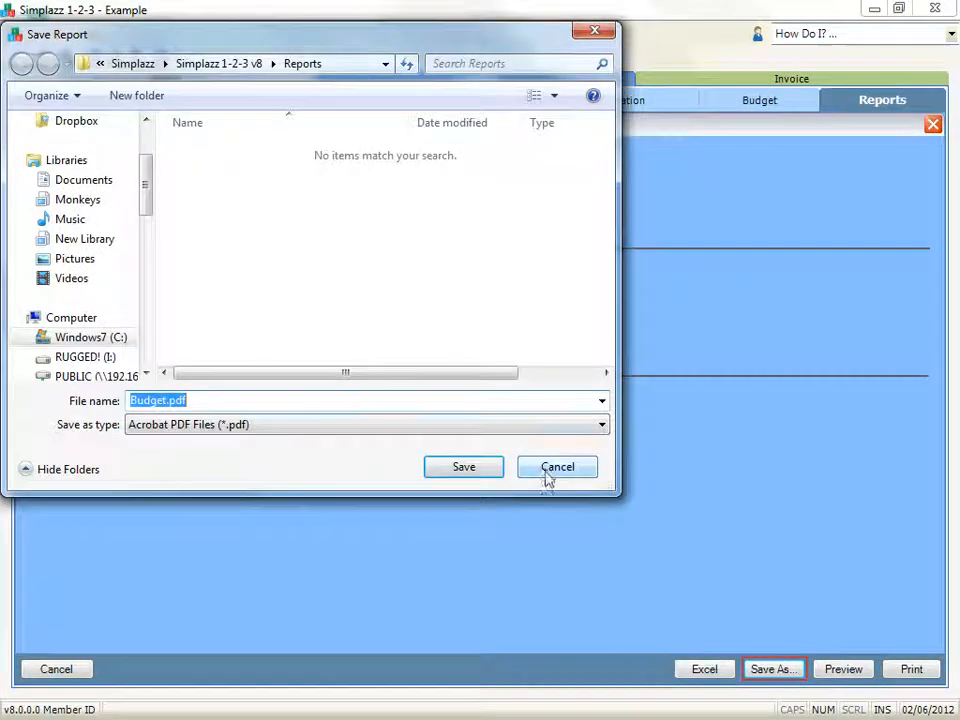
{"action": "left_click", "coordinate": [366, 425]}
{"action": "left_click", "coordinate": [368, 428]}
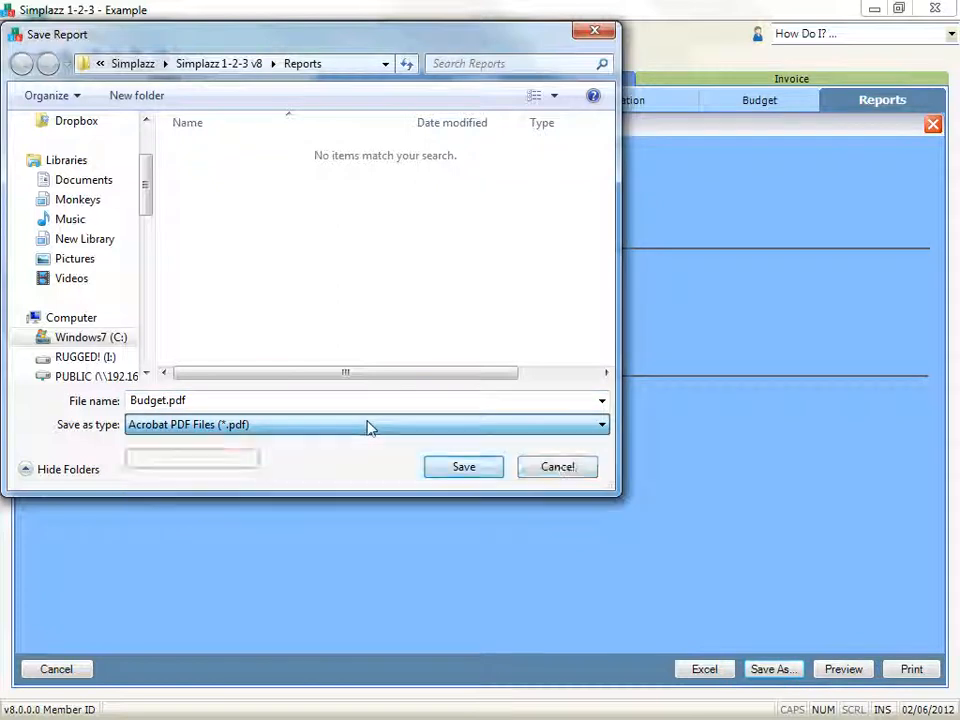
{"action": "left_click", "coordinate": [568, 466]}
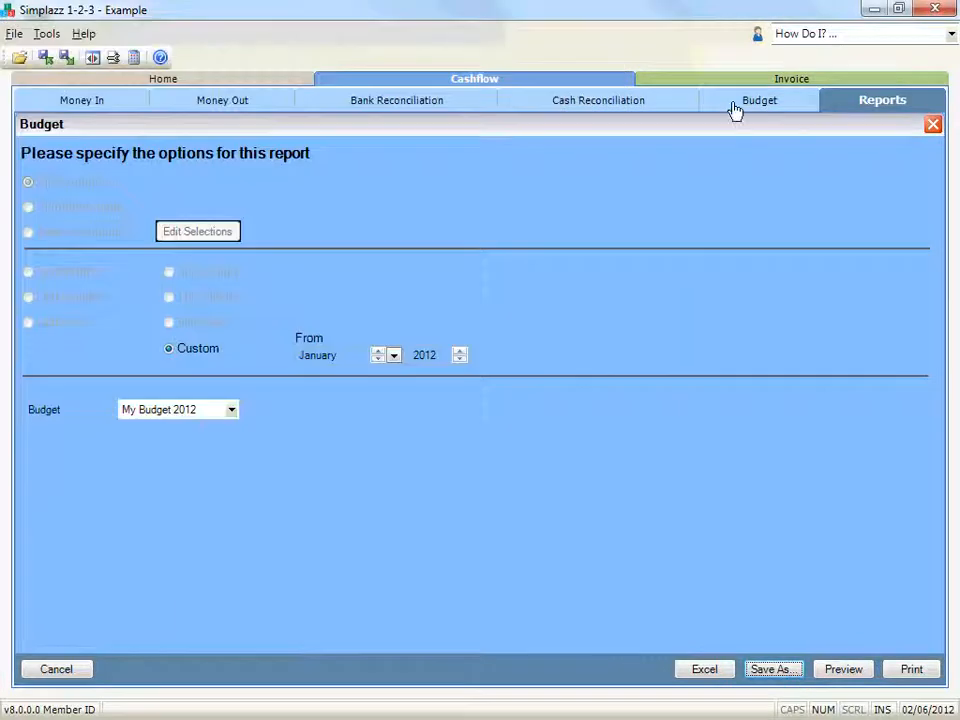
Return to the budget and compare its figures with the actuals for January 2012 to December 2012
{"action": "left_click", "coordinate": [735, 110]}
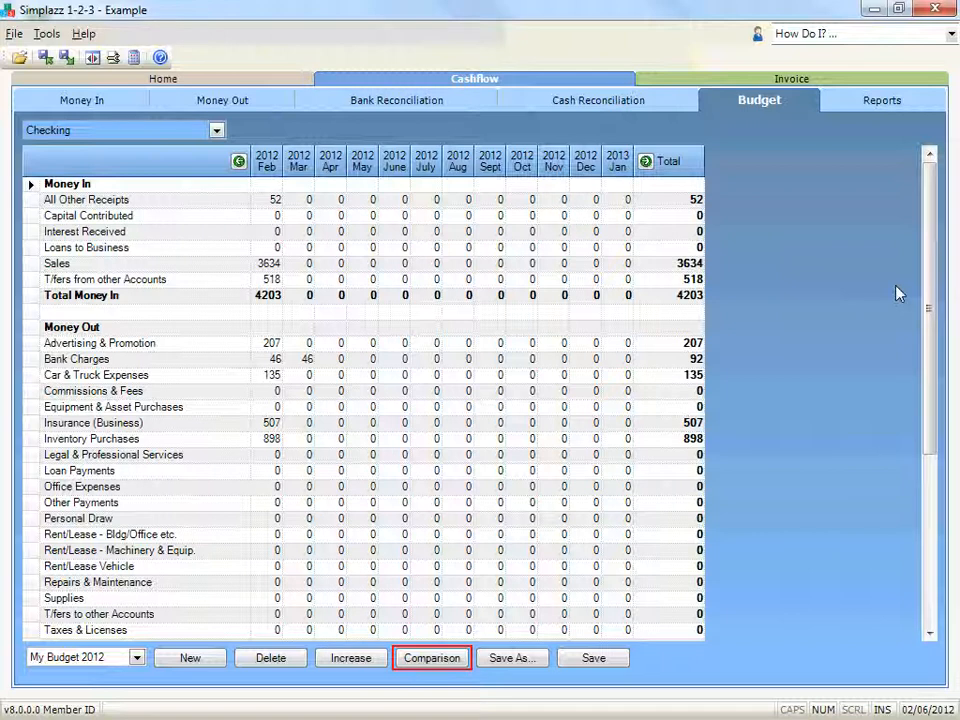
{"action": "left_click", "coordinate": [430, 658]}
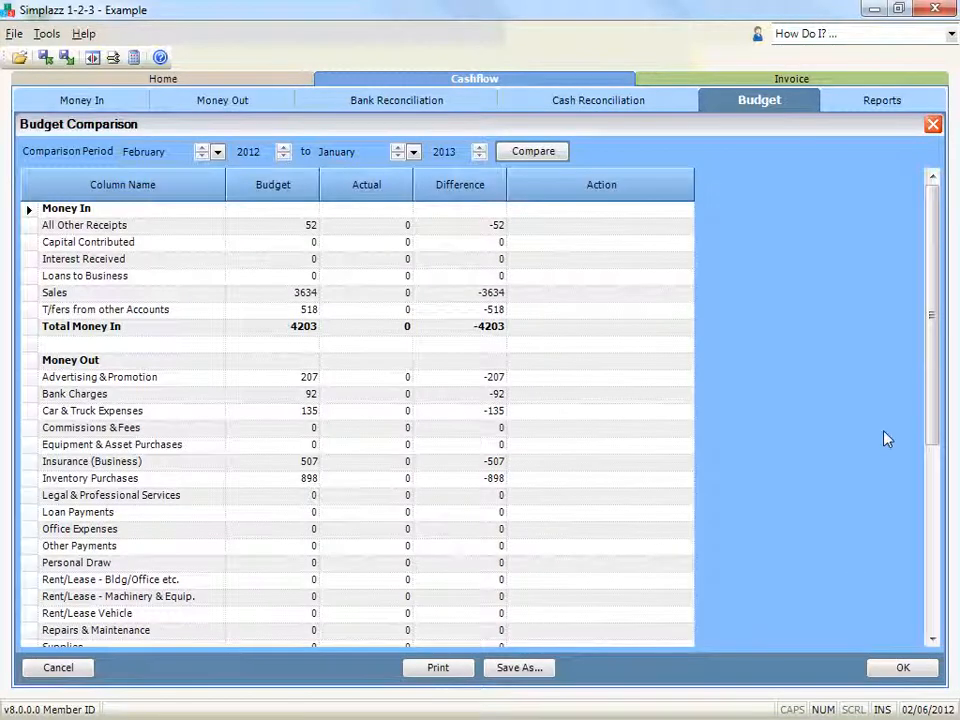
{"action": "left_click", "coordinate": [200, 157]}
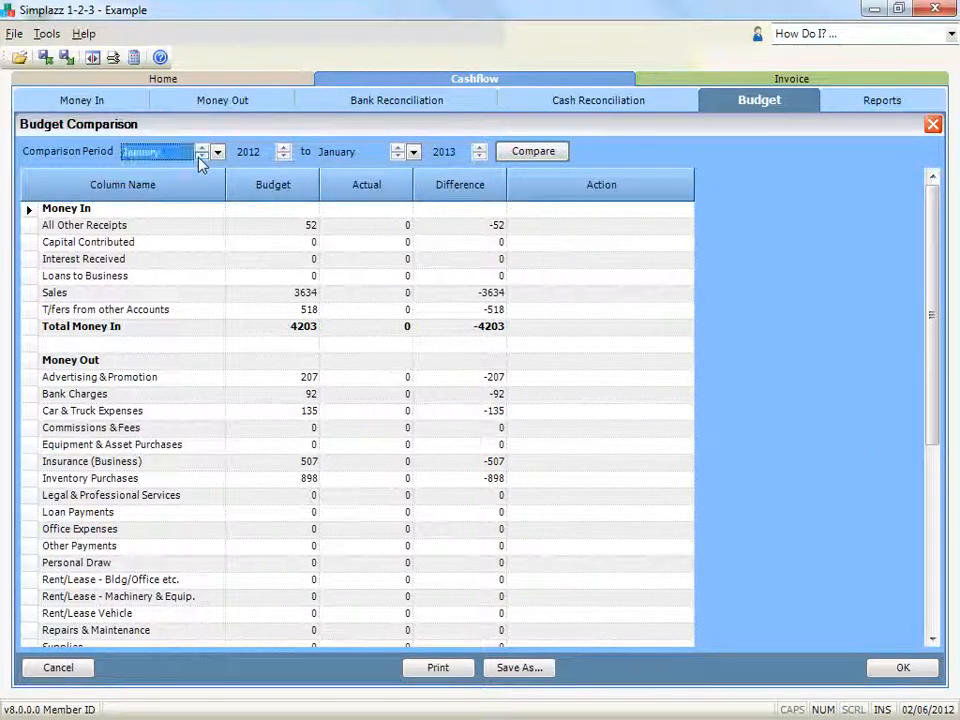
{"action": "left_click", "coordinate": [399, 156]}
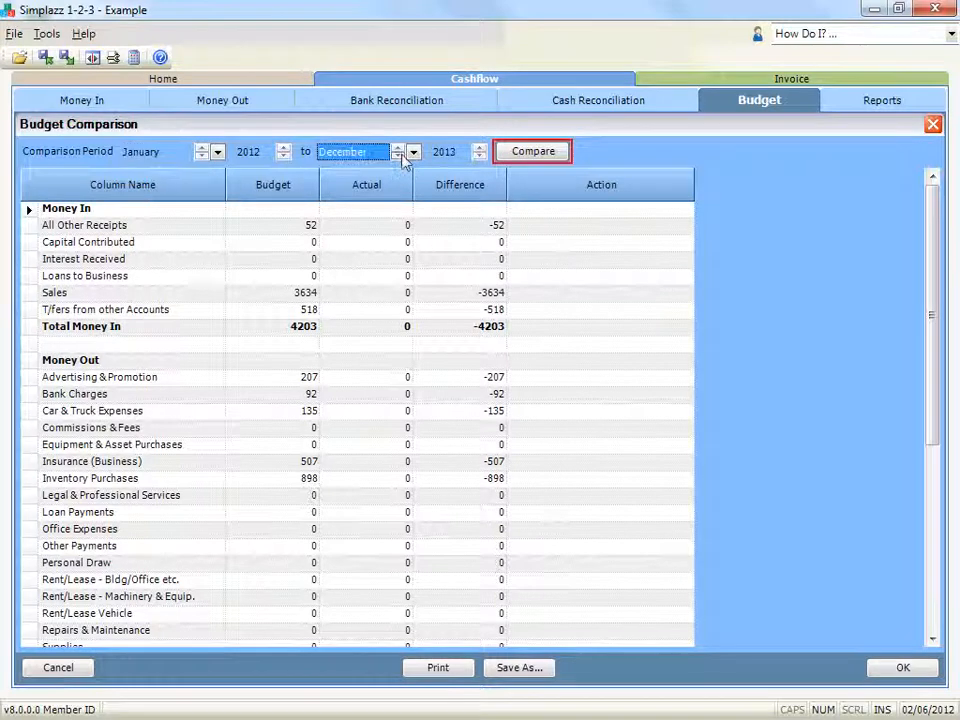
{"action": "left_click", "coordinate": [528, 158]}
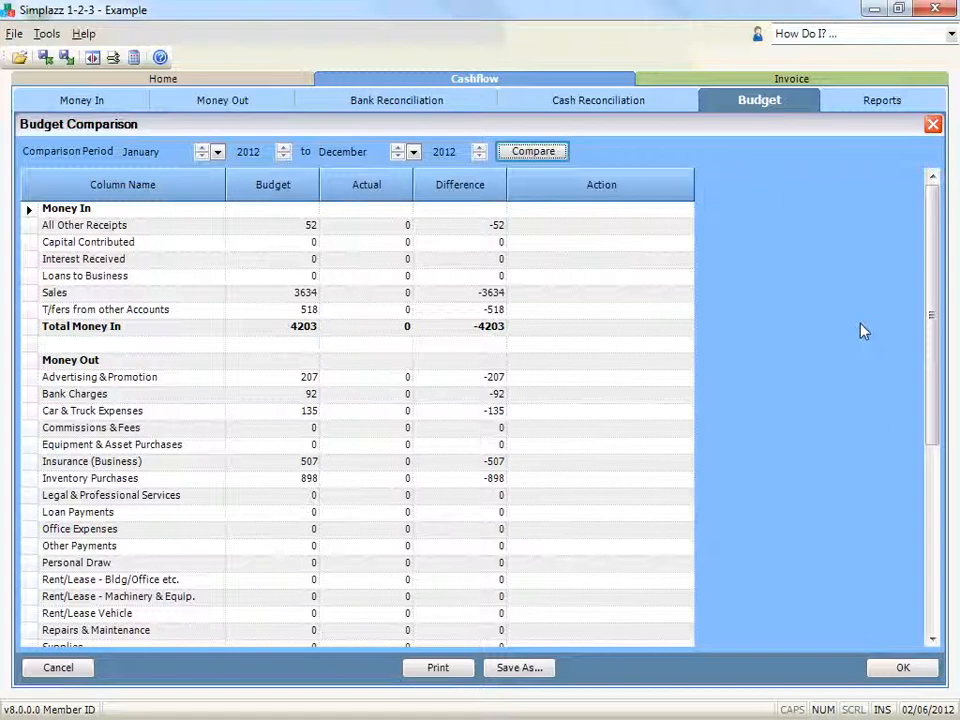
{"action": "left_click", "coordinate": [558, 211]}
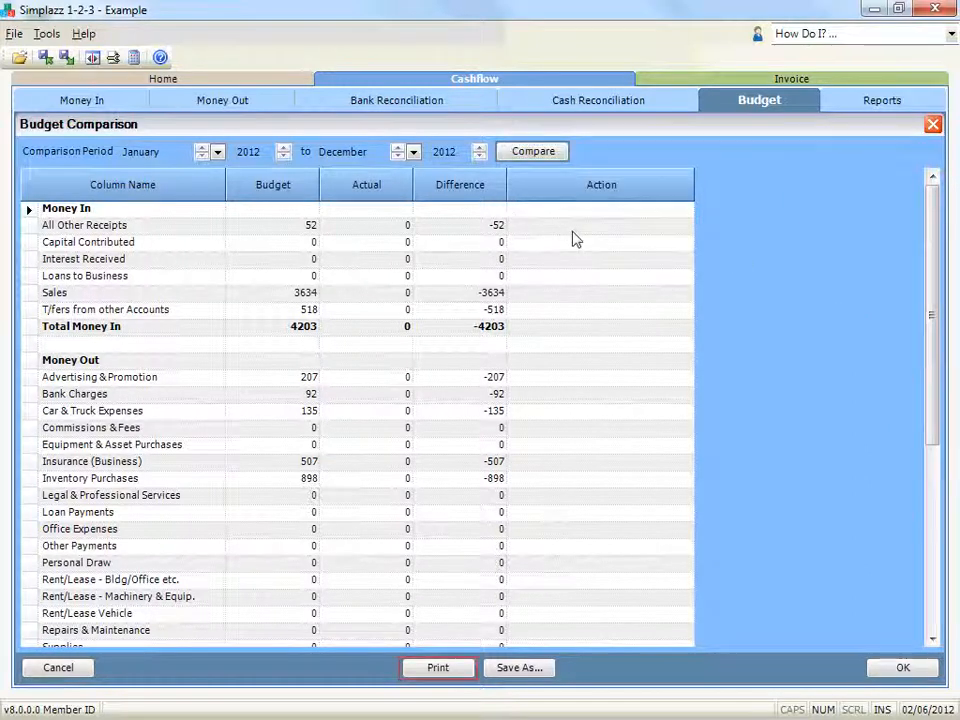
Preview the comparison report for printing, and check the file types for exporting it without saving
{"action": "left_click", "coordinate": [440, 669]}
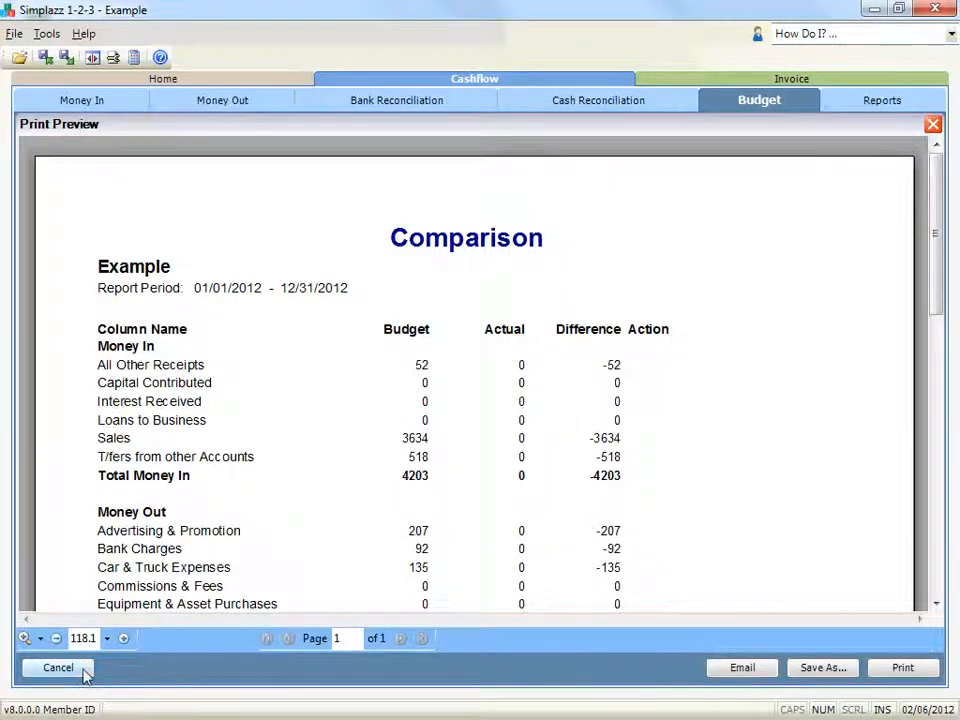
{"action": "left_click", "coordinate": [84, 672]}
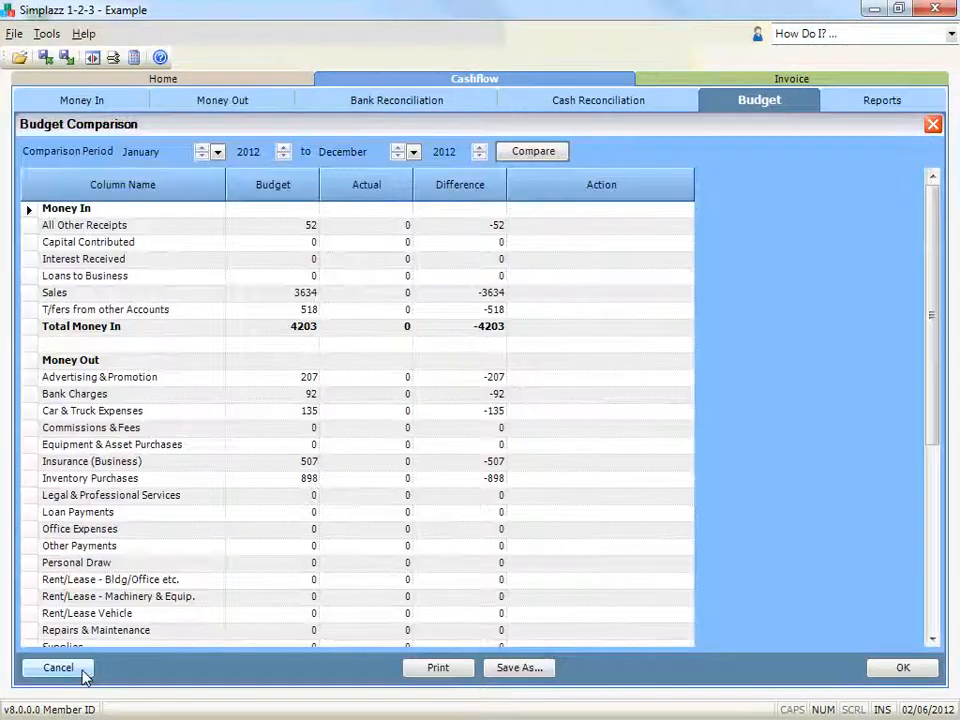
{"action": "left_click", "coordinate": [515, 668]}
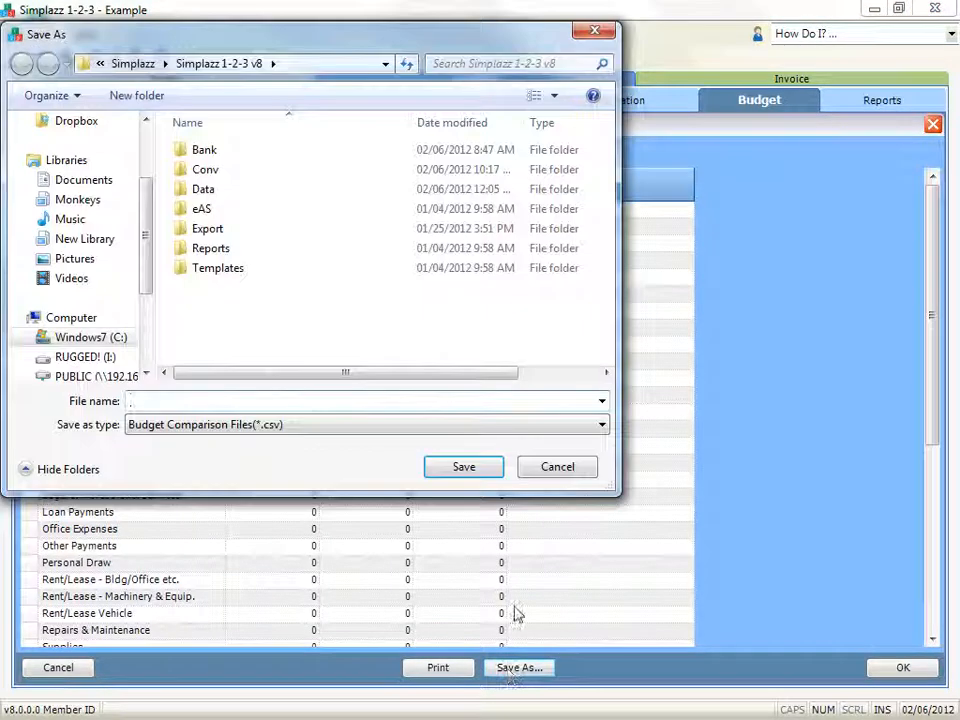
{"action": "left_click", "coordinate": [602, 424]}
{"action": "left_click", "coordinate": [585, 443]}
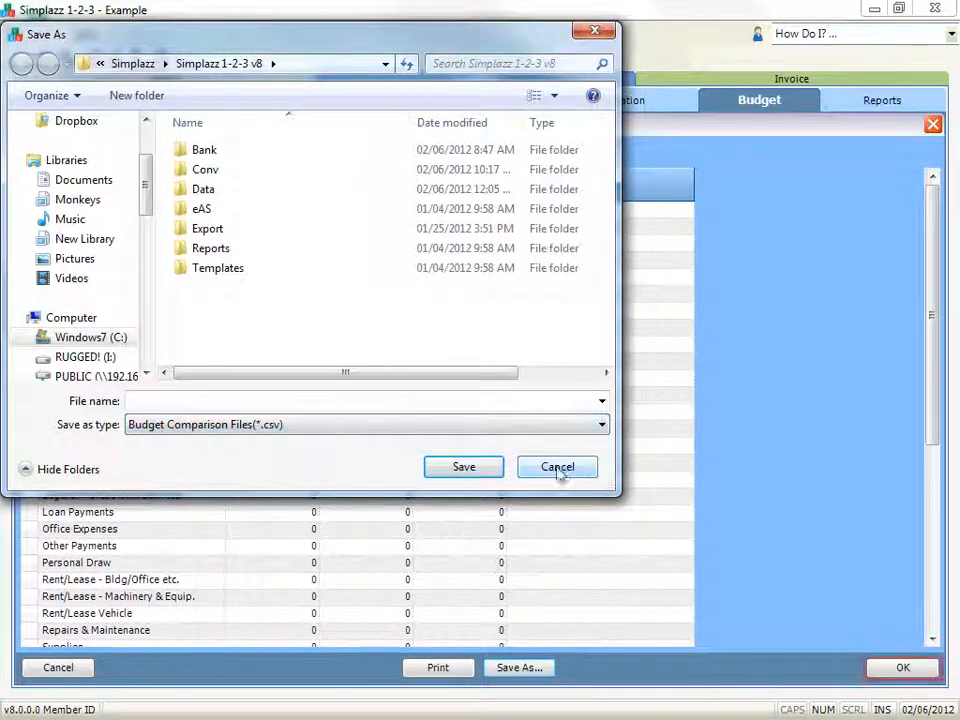
{"action": "left_click", "coordinate": [557, 467]}
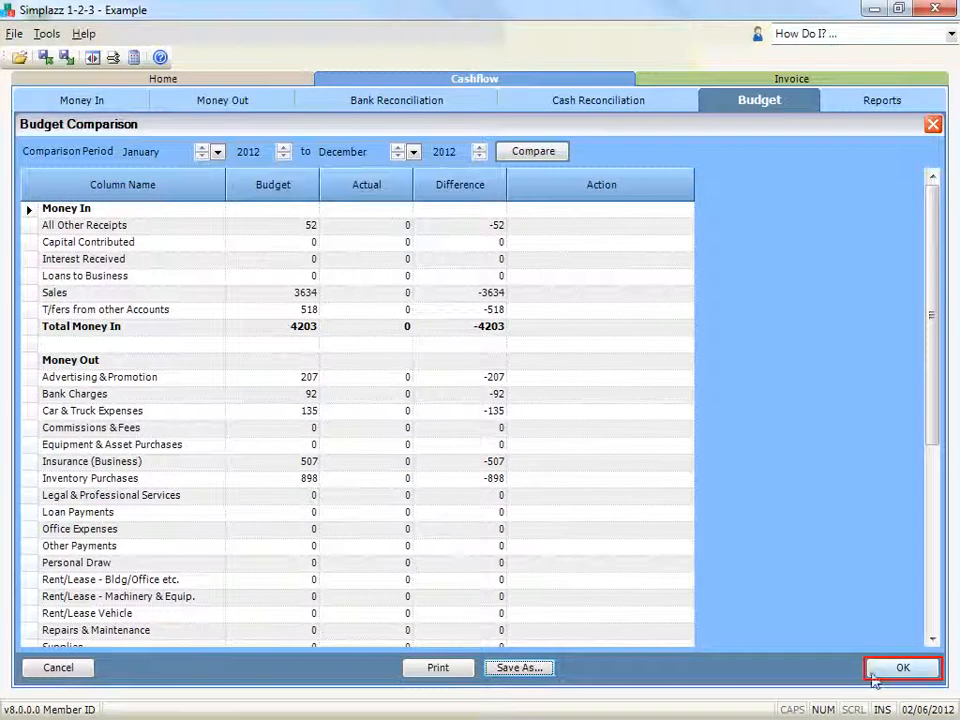